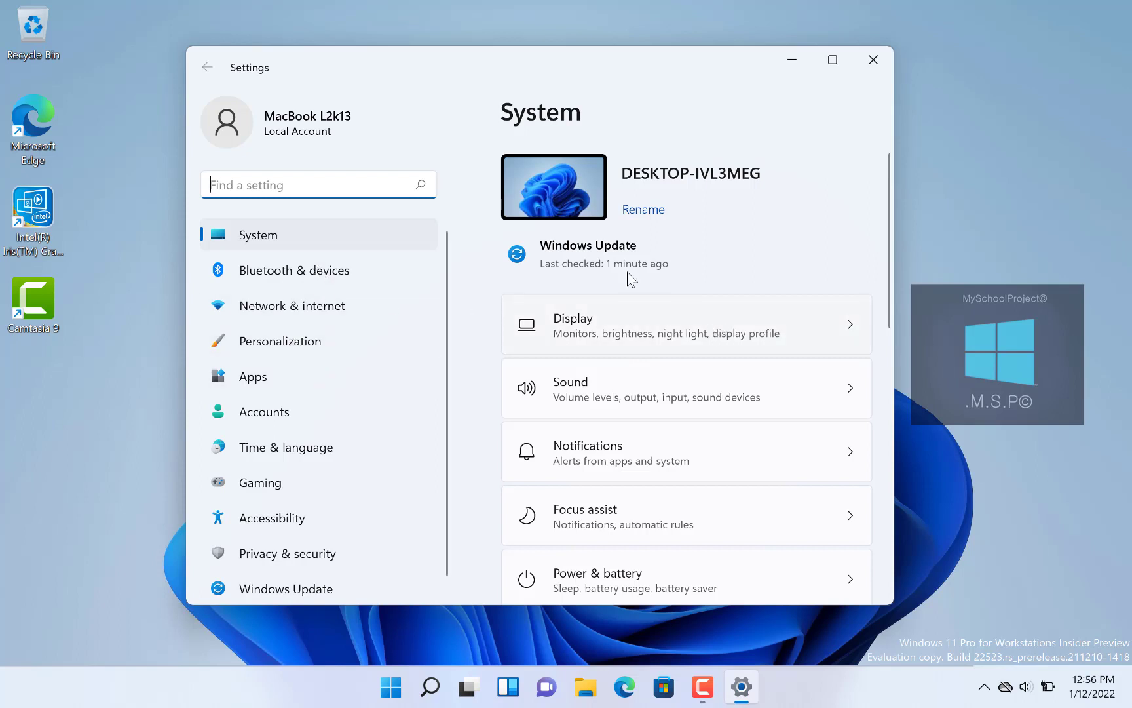
- Check for updates in Windows Update and inspect the name and download status of the offered Windows 11 Insider Preview build
click(602, 256)
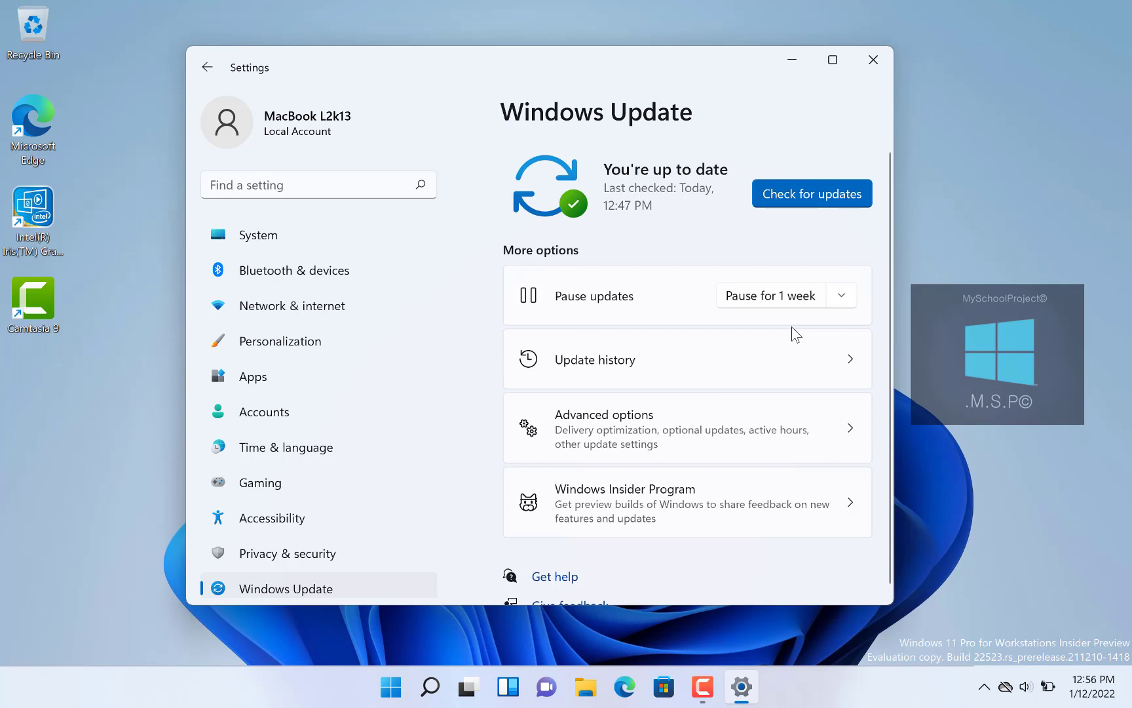
click(821, 194)
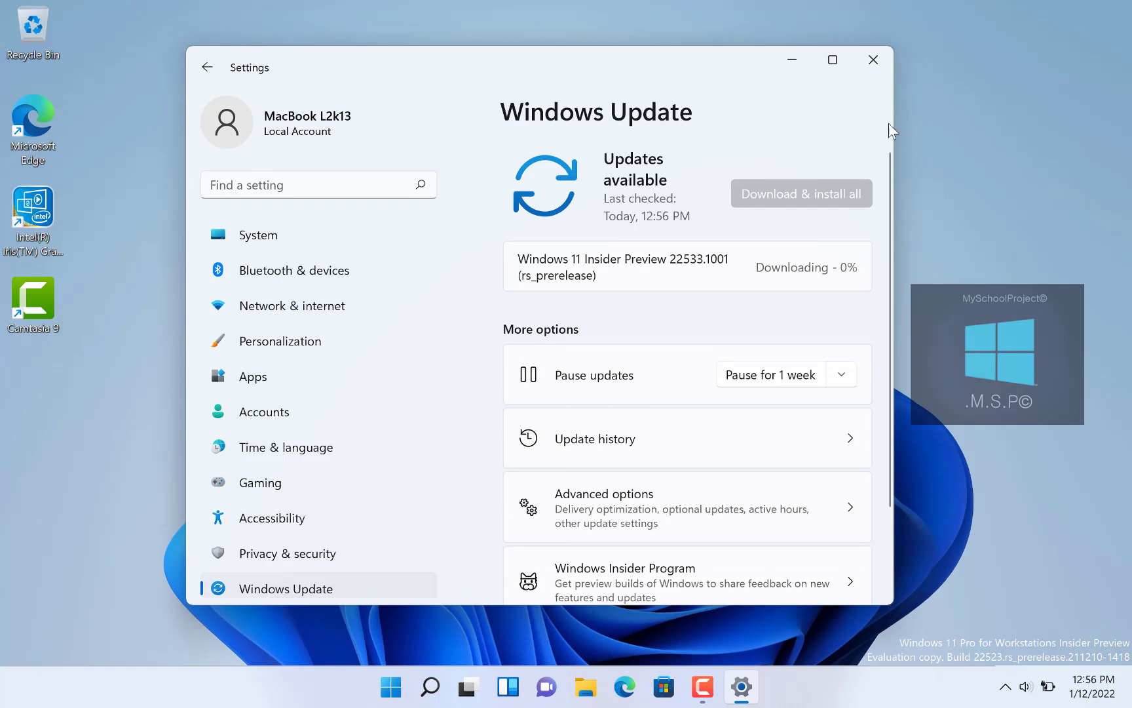
drag(521, 257, 733, 260)
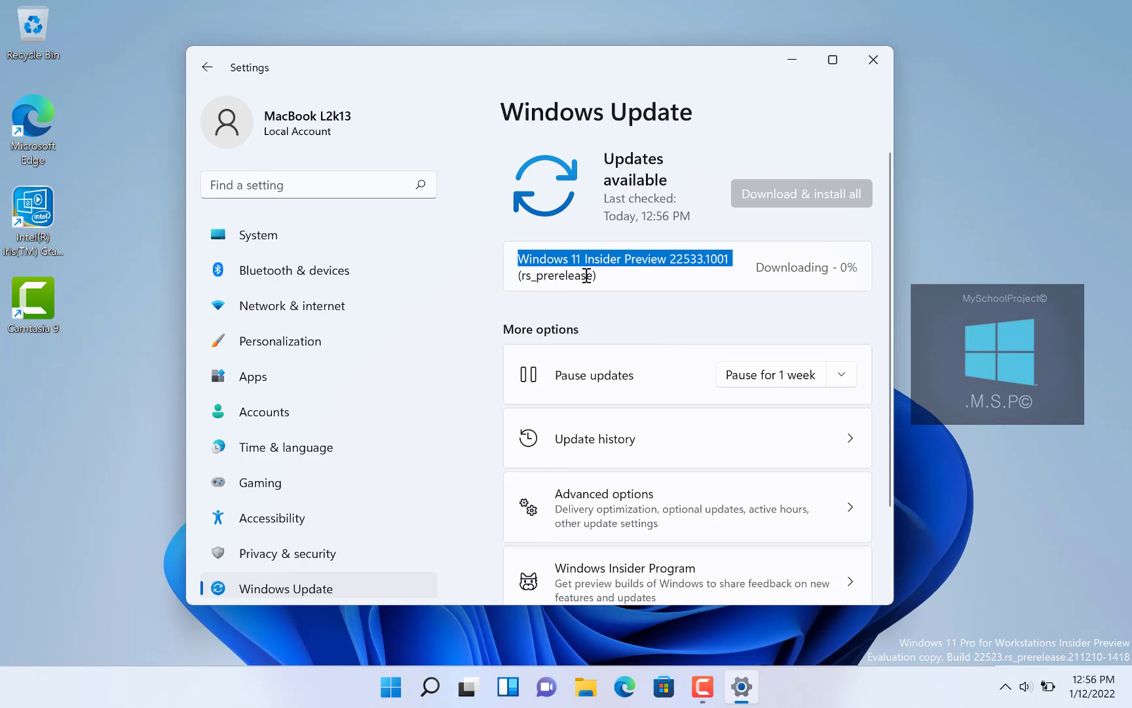
drag(594, 274, 517, 275)
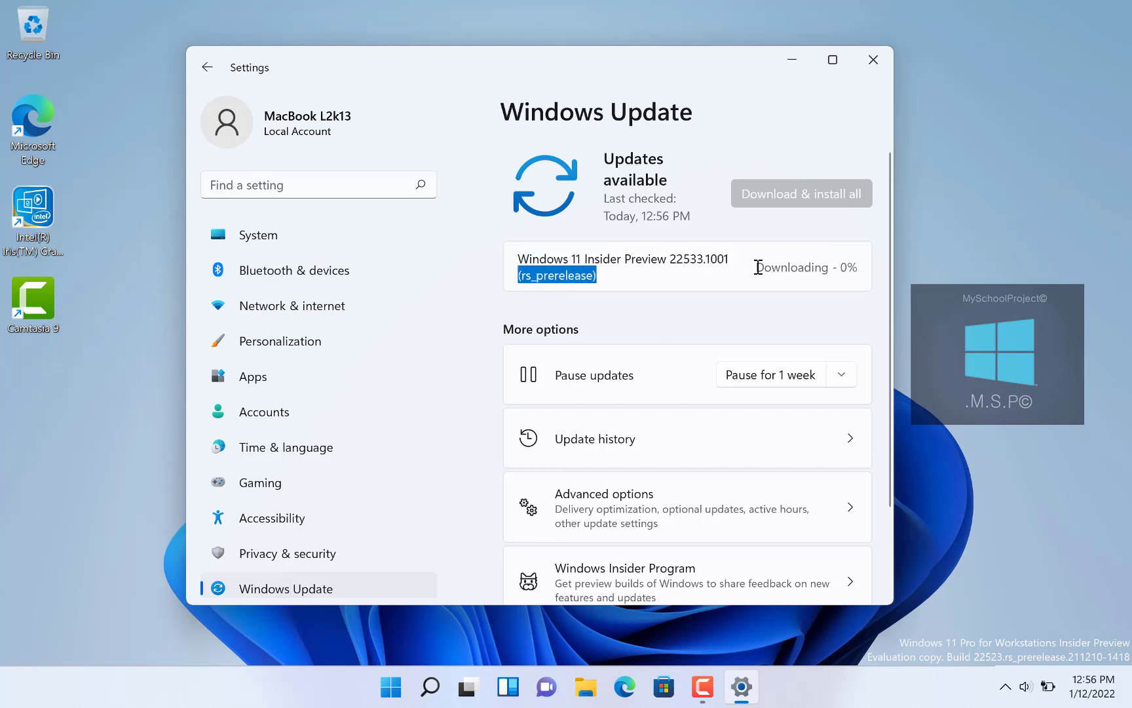
drag(756, 267, 864, 266)
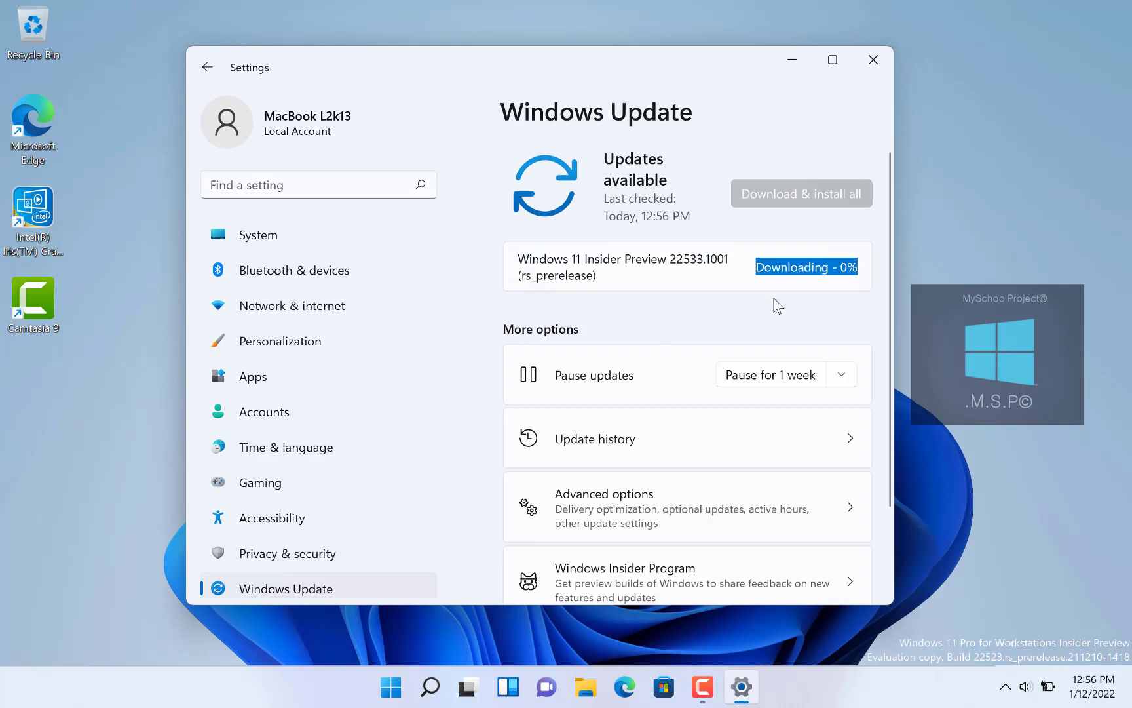
click(715, 275)
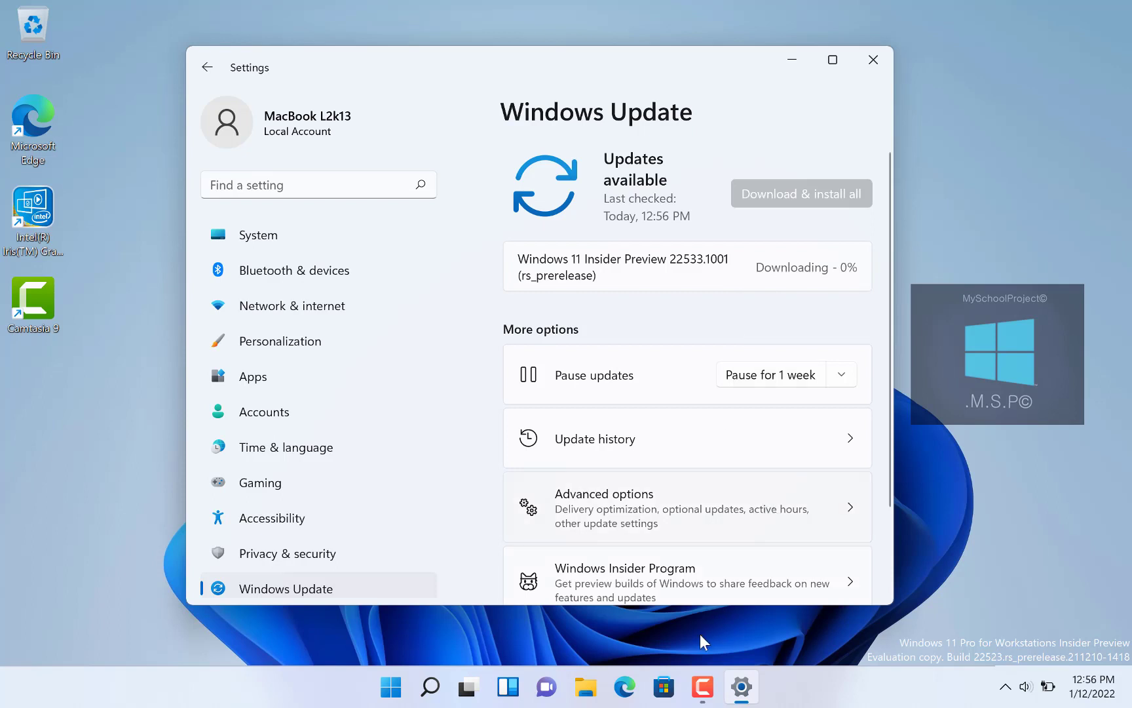
click(702, 686)
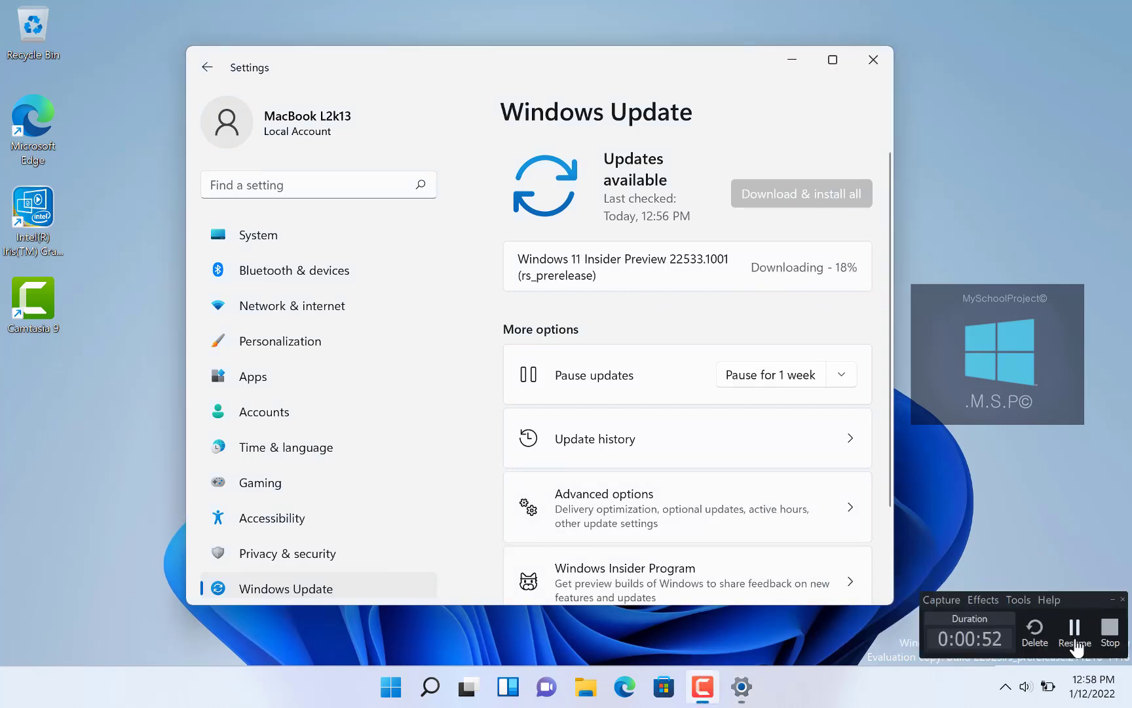
click(1075, 633)
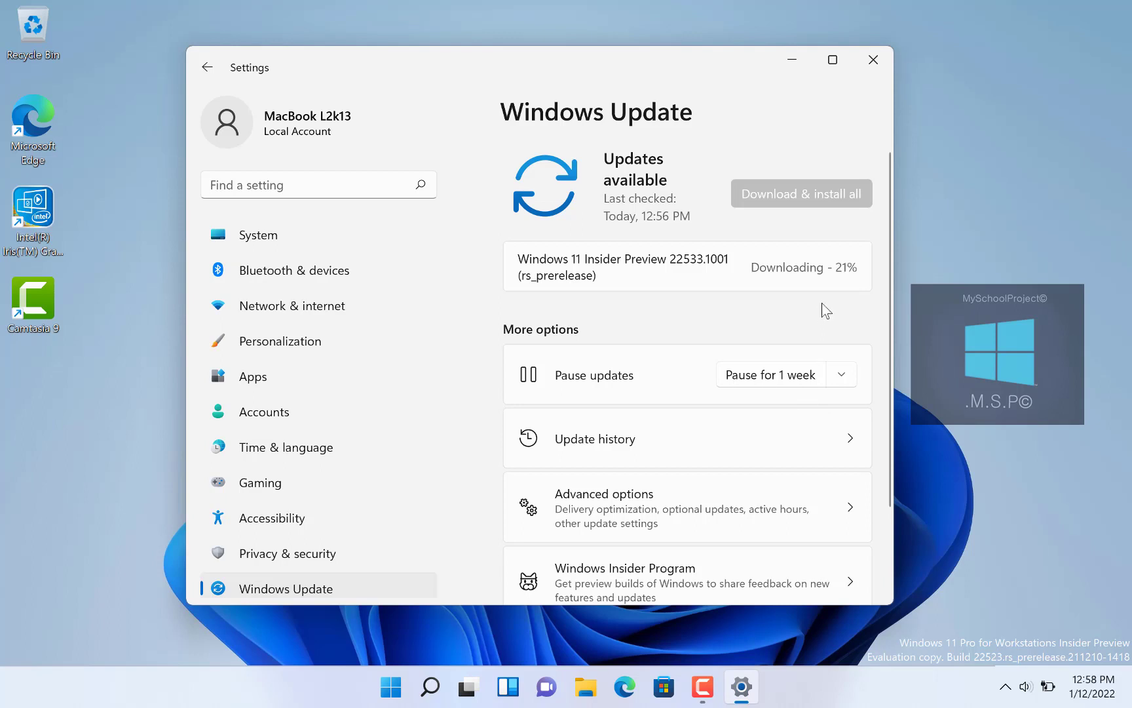
click(702, 686)
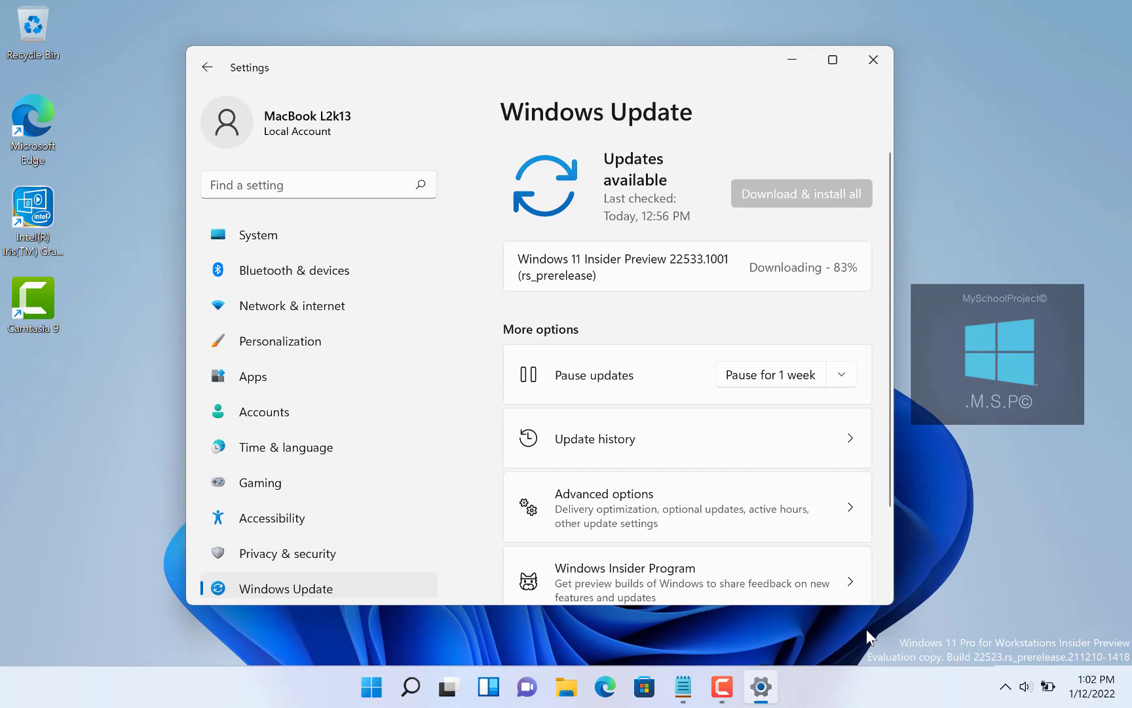
click(723, 686)
click(1075, 628)
click(722, 686)
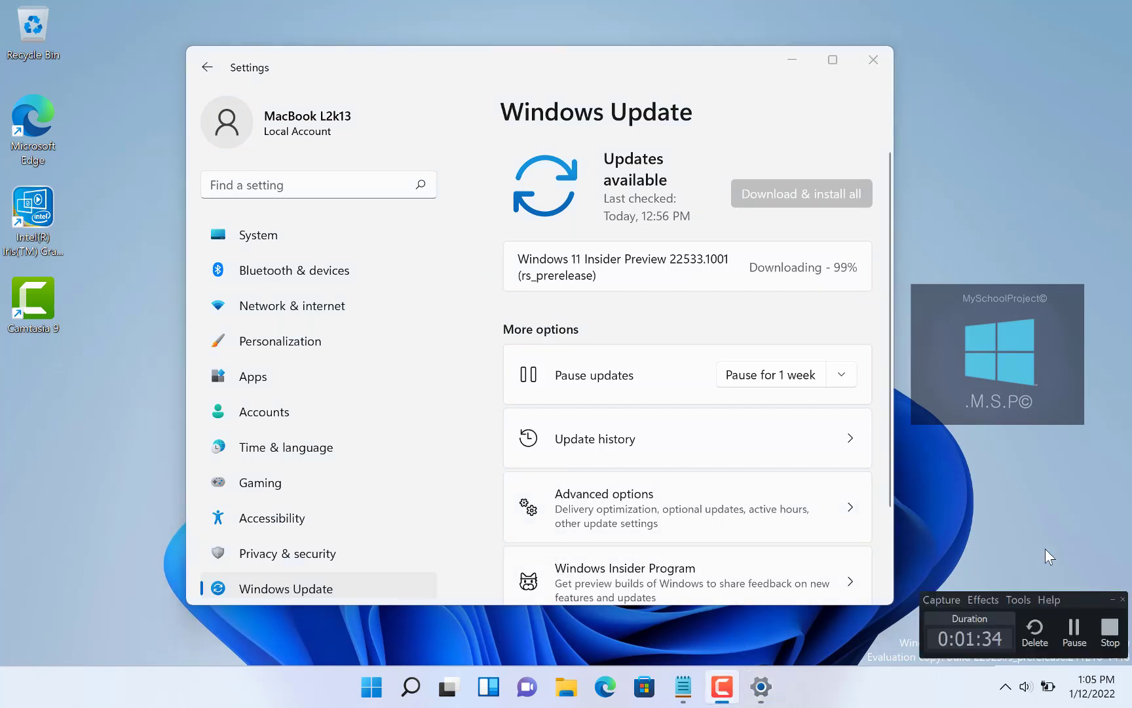
click(1075, 628)
click(1073, 620)
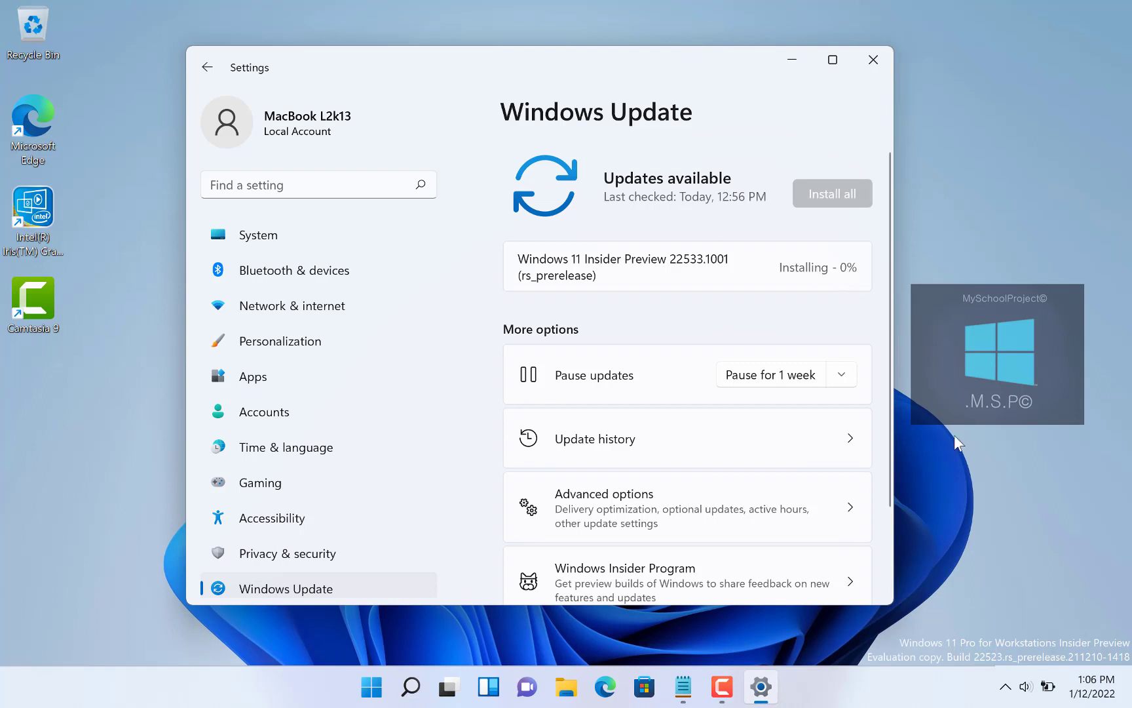
click(721, 686)
click(1074, 628)
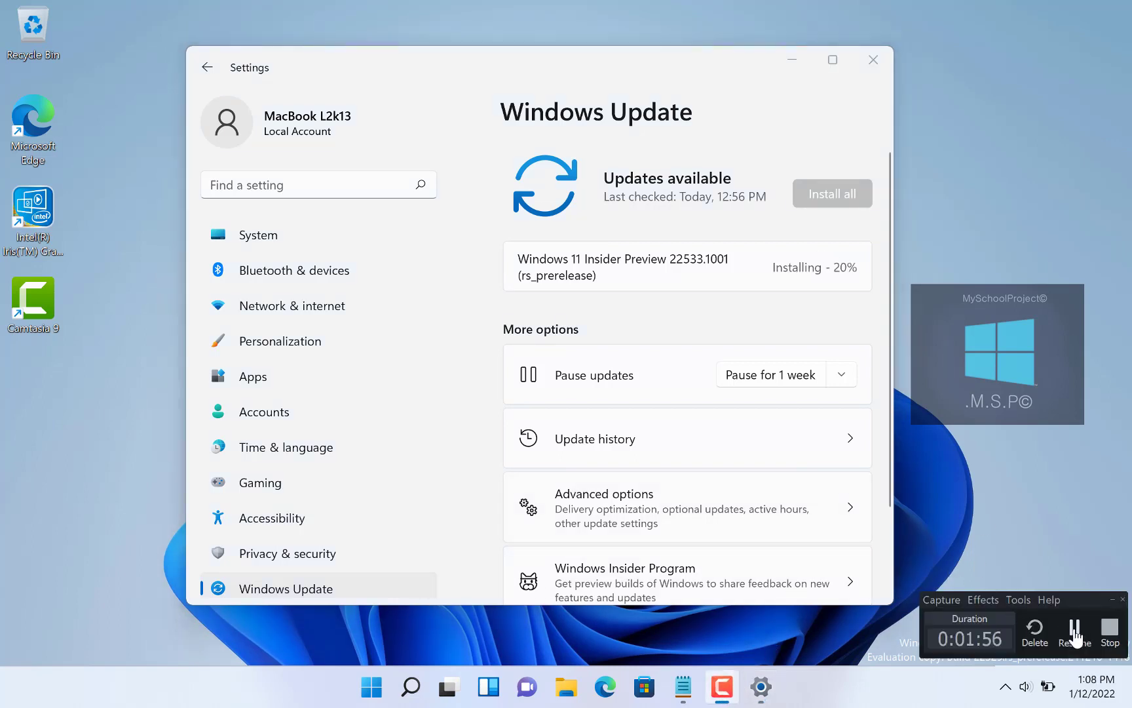
click(1074, 630)
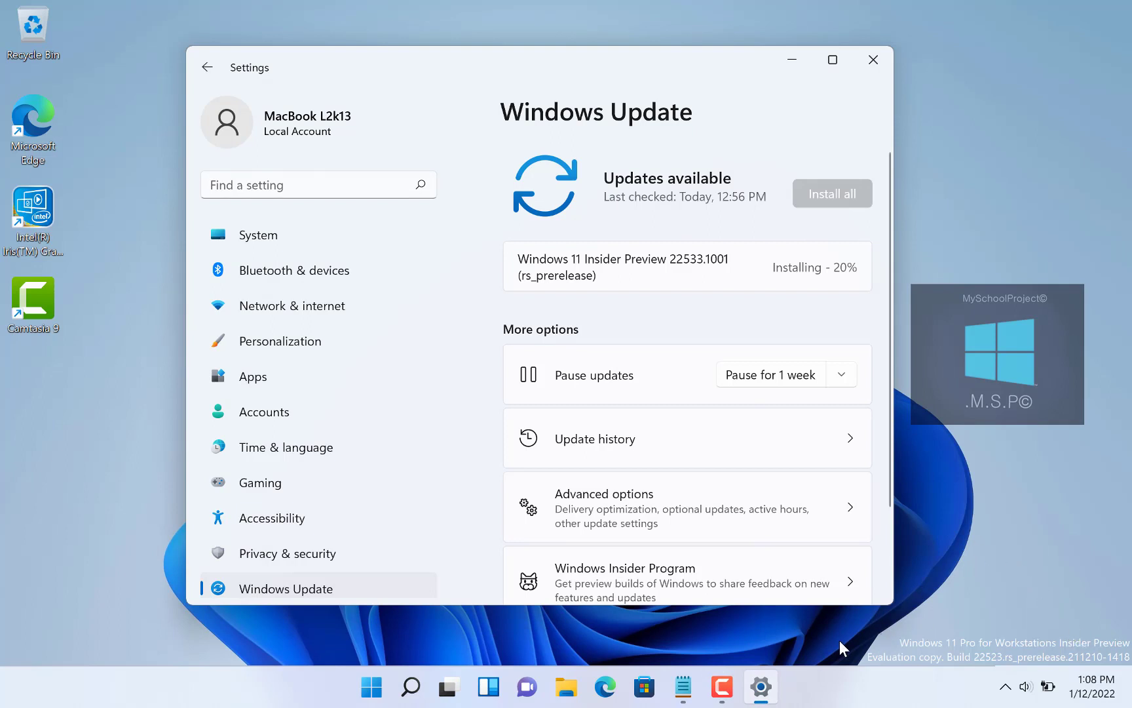
click(722, 686)
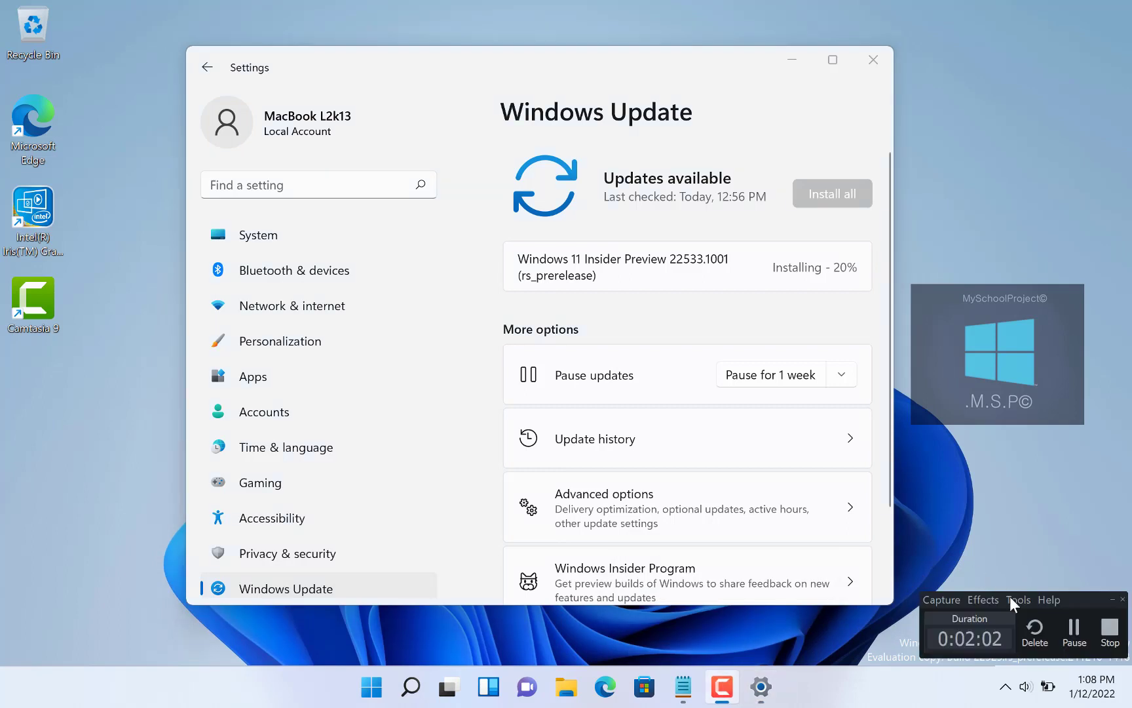
click(1073, 630)
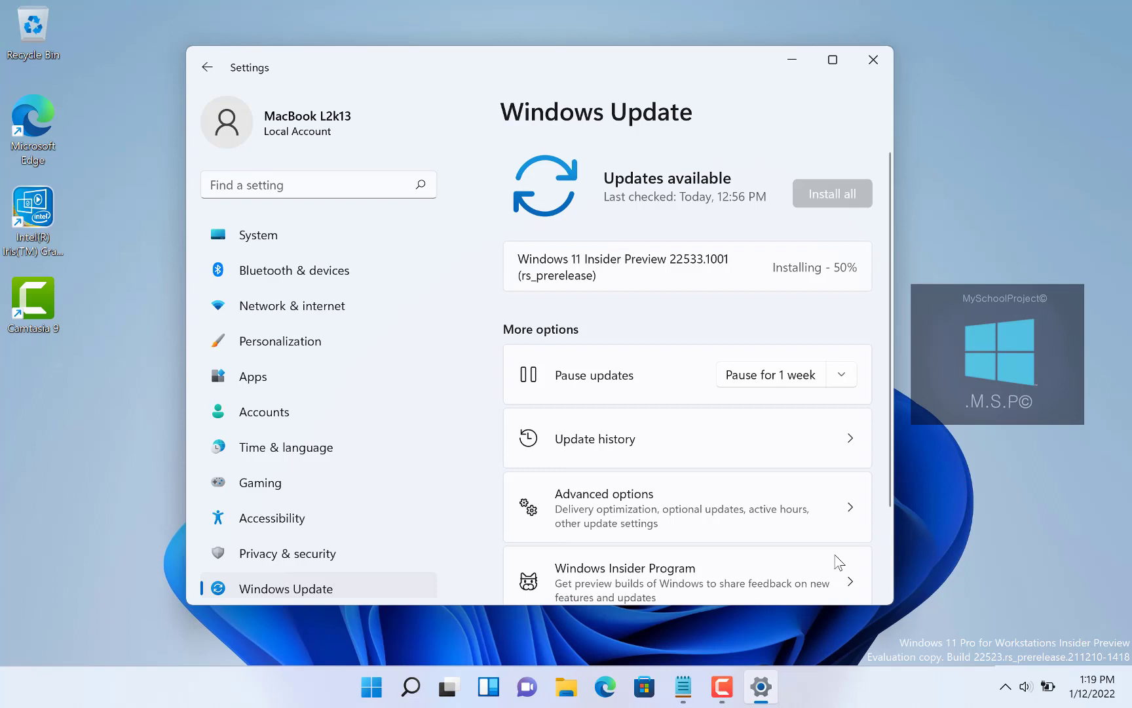
click(731, 689)
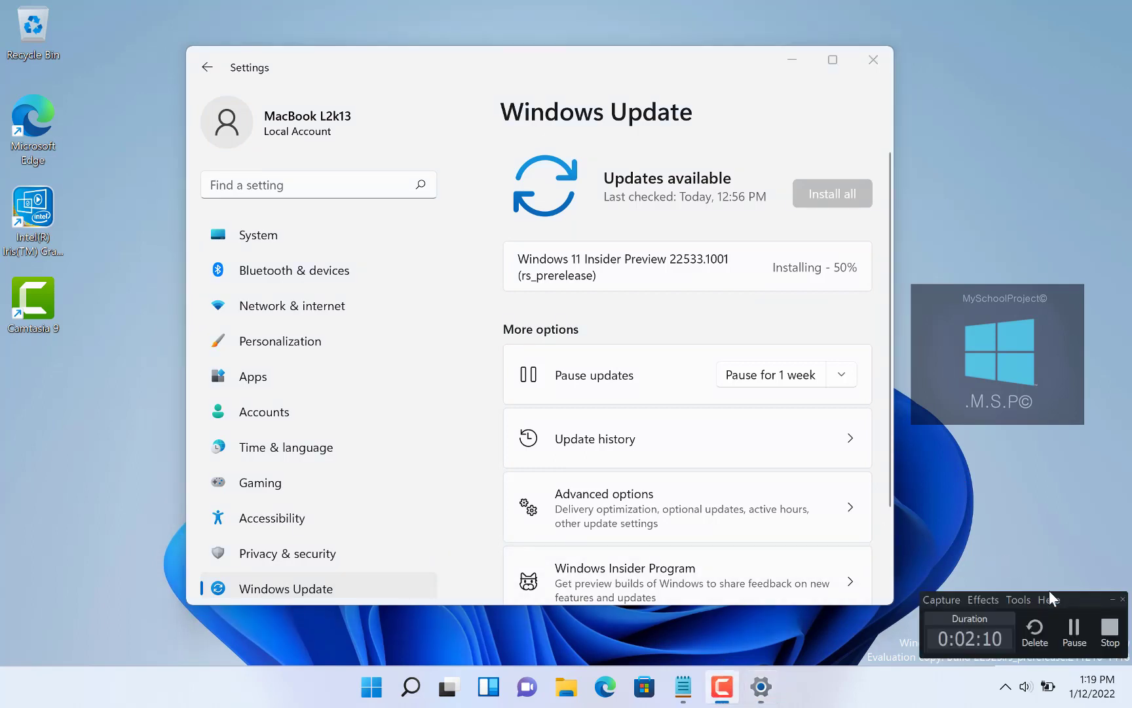
click(1073, 629)
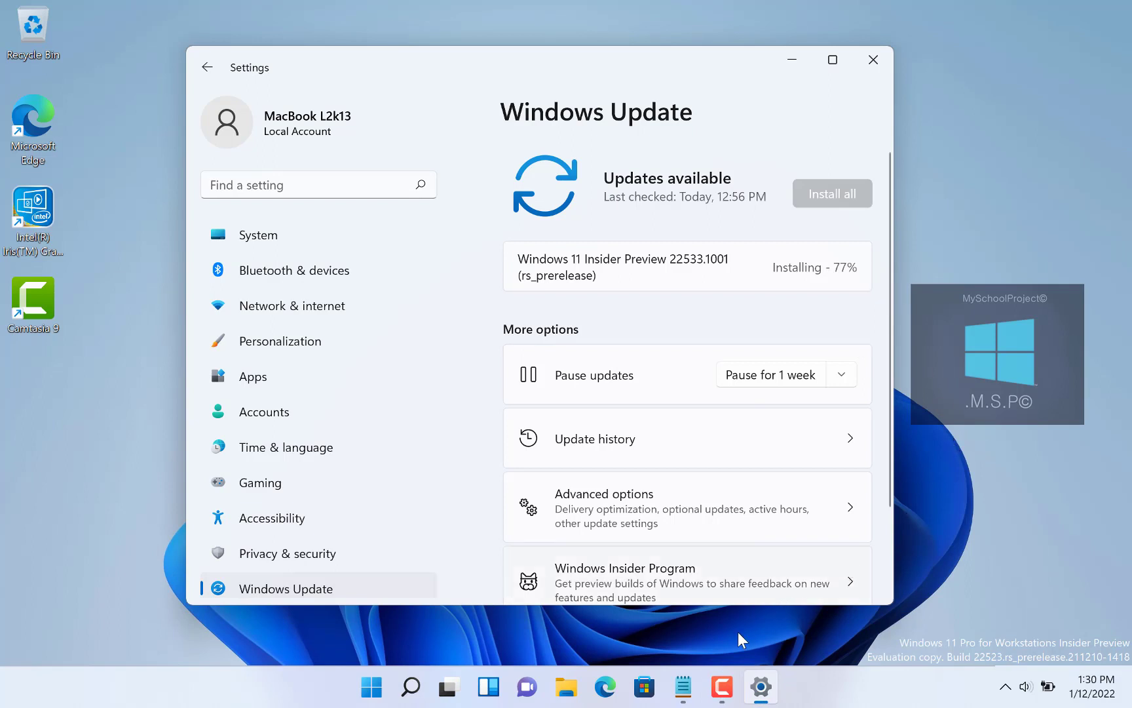
click(724, 687)
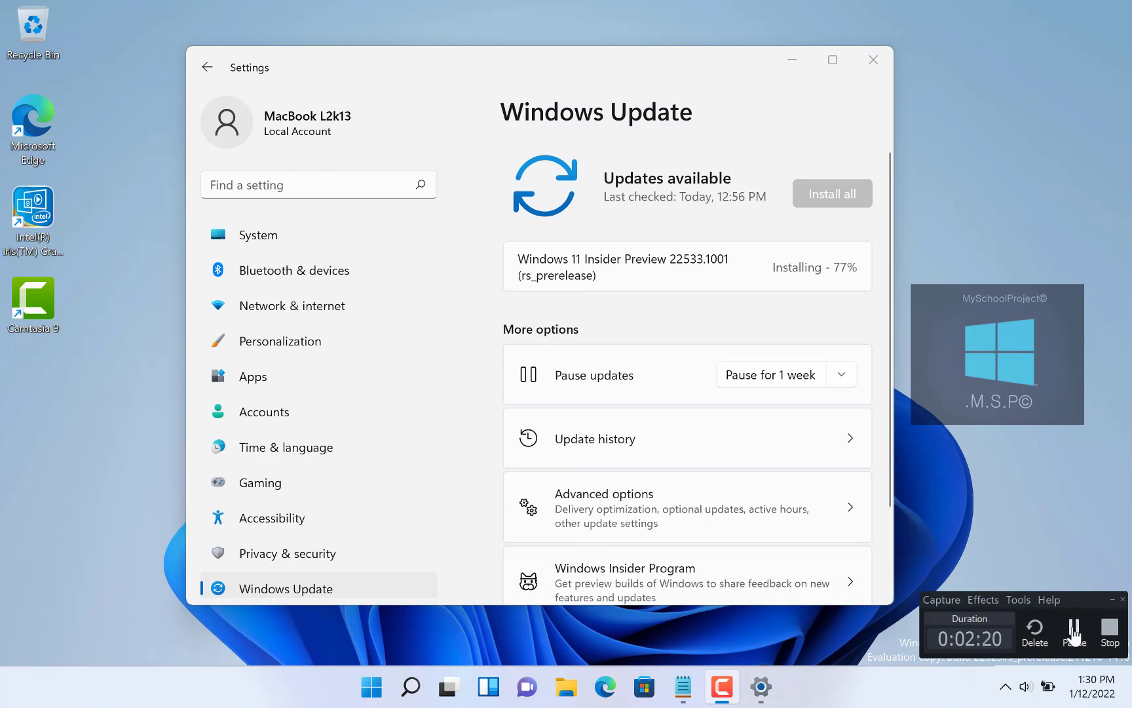
click(1074, 630)
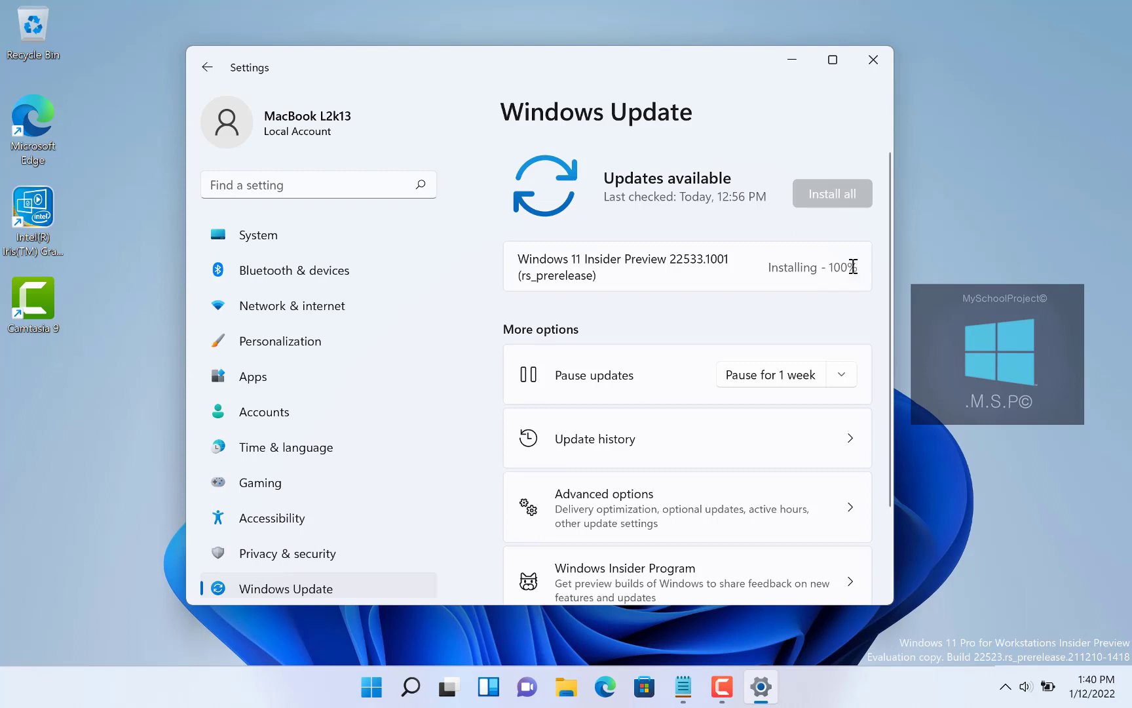
mouse_move(853, 267)
mouse_down()
mouse_move(783, 267)
mouse_move(860, 268)
mouse_up()
click(768, 268)
click(868, 268)
click(726, 692)
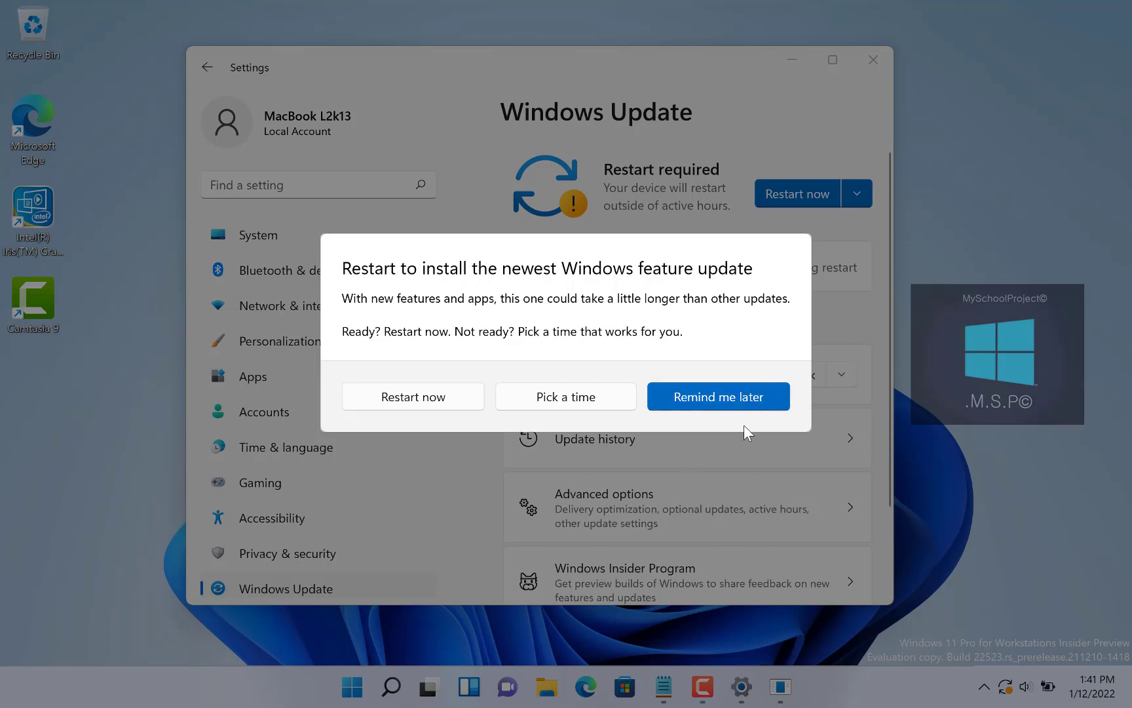
- Dismiss the feature update's restart prompt with the Remind me later option
click(752, 406)
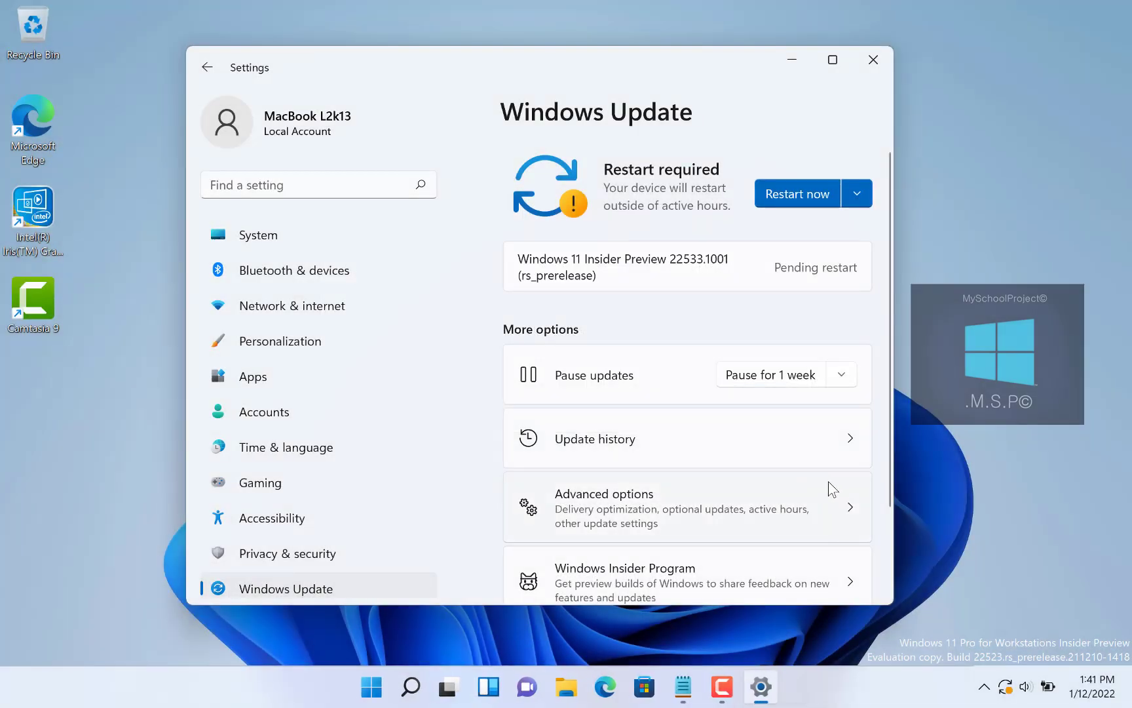
click(863, 197)
click(872, 204)
click(721, 686)
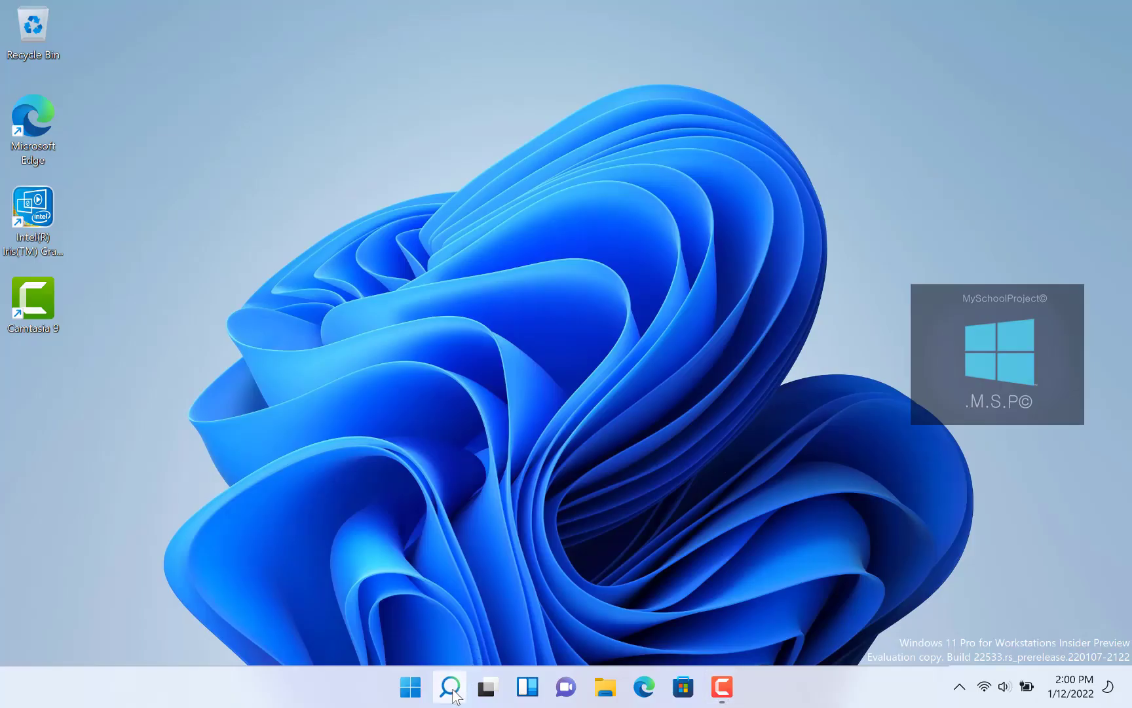
- Run winver to read the installed Windows version and OS build, and close the About Windows dialog
click(452, 694)
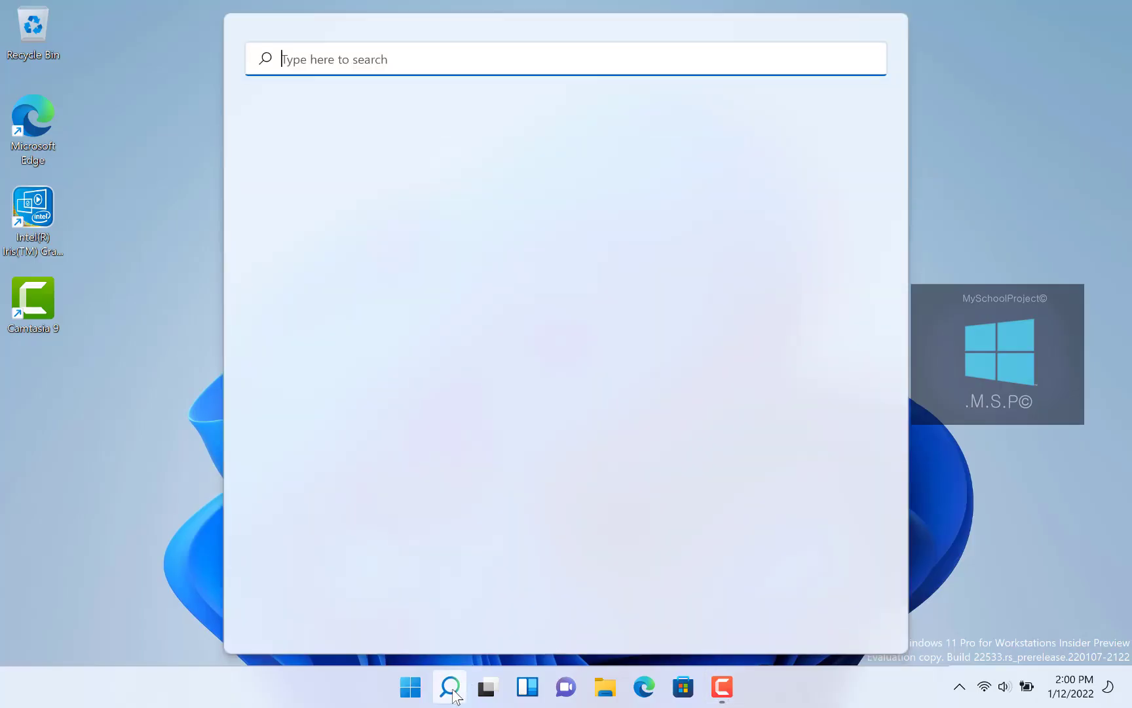
text(winver)
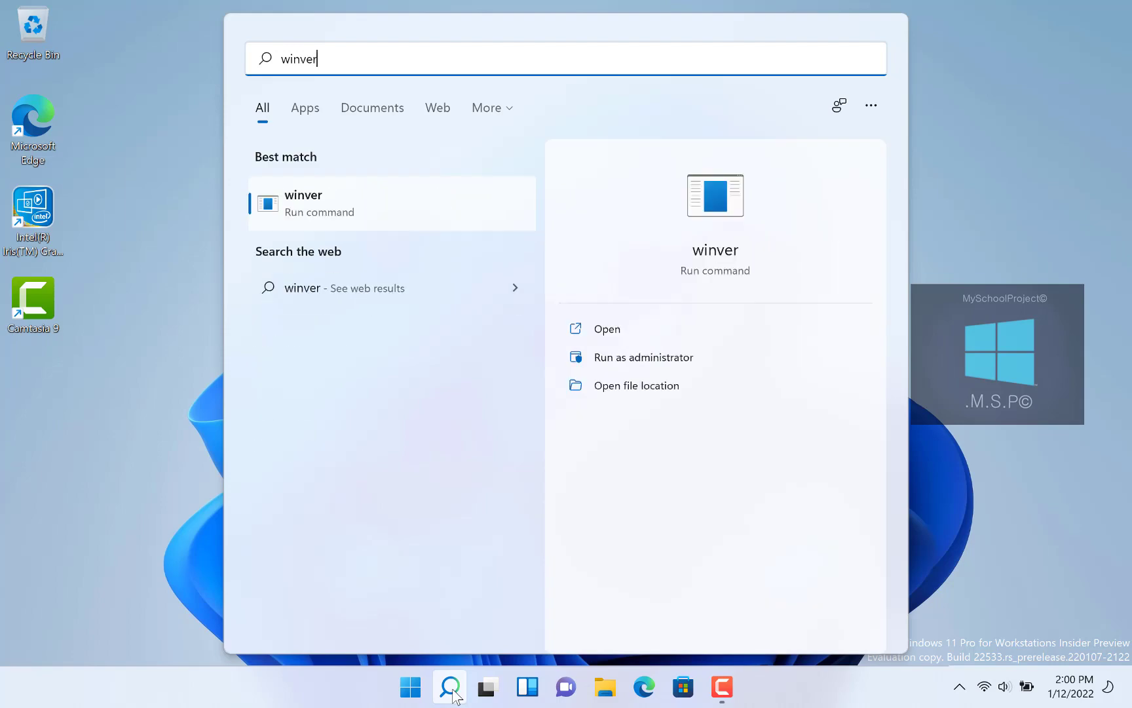
key(Return)
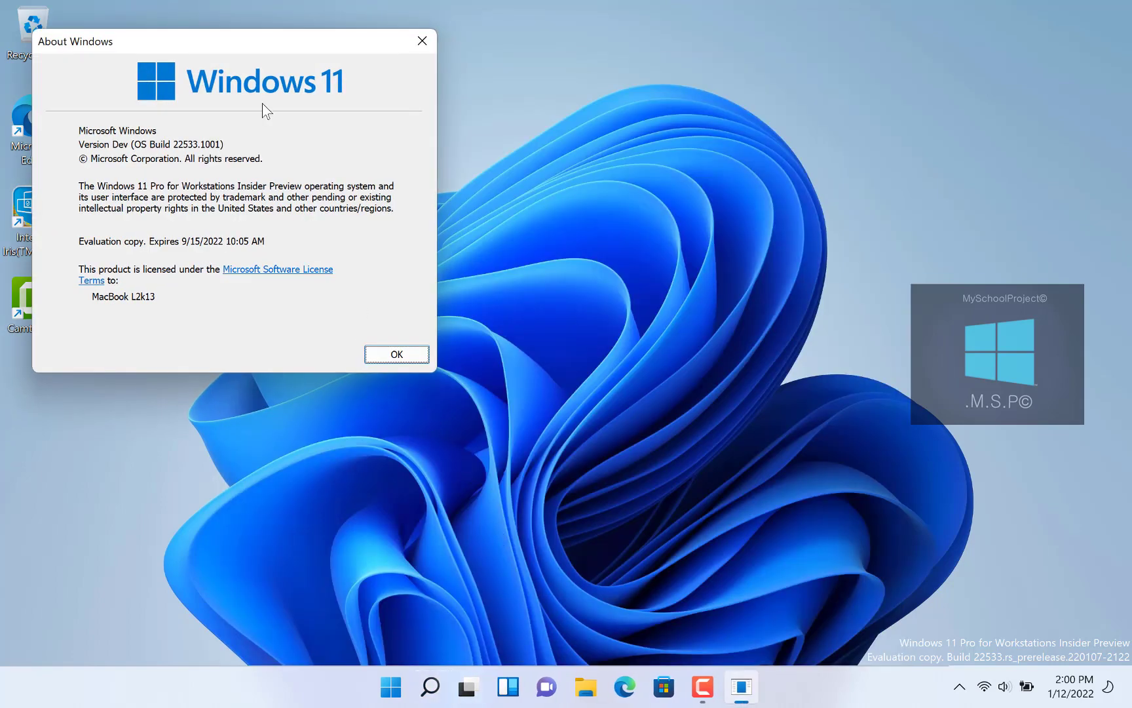
drag(263, 47, 319, 62)
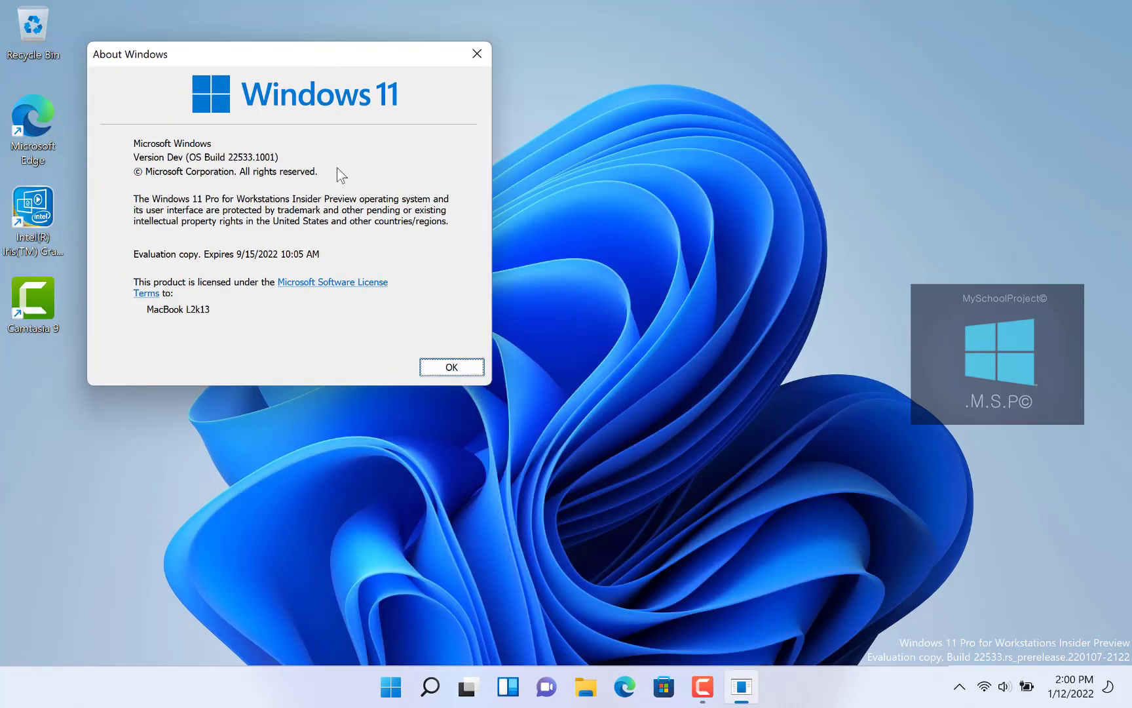
click(452, 369)
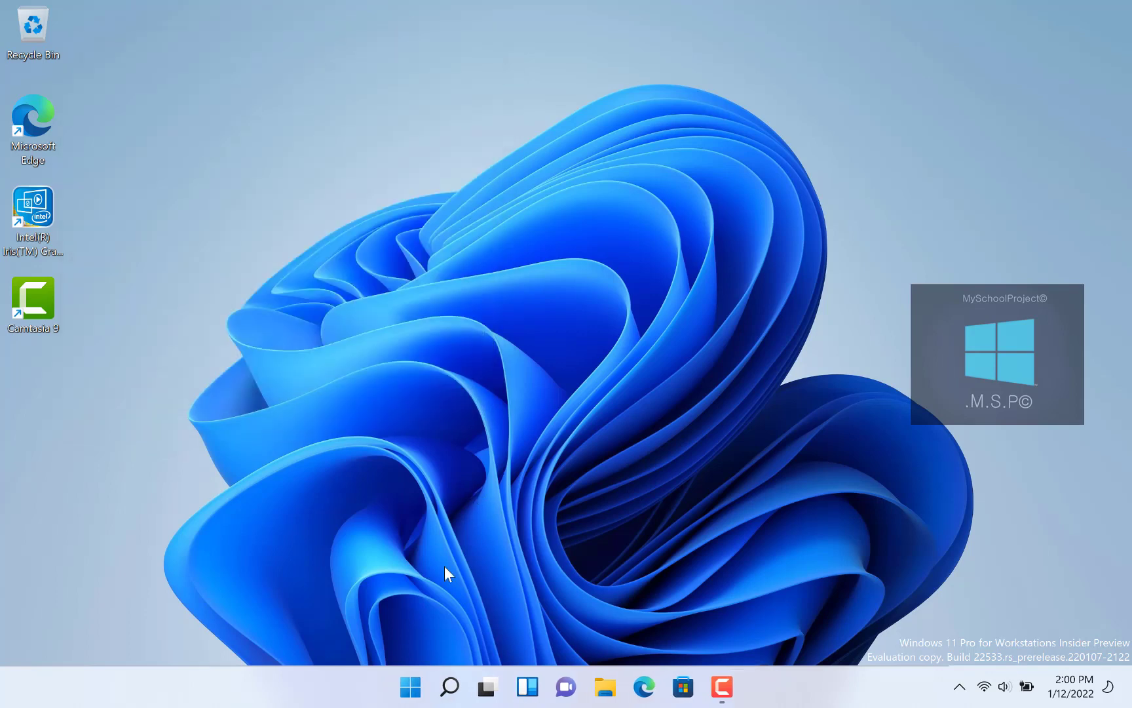
- Examine the Windows specifications on the System About page of Settings, and close Settings
click(411, 689)
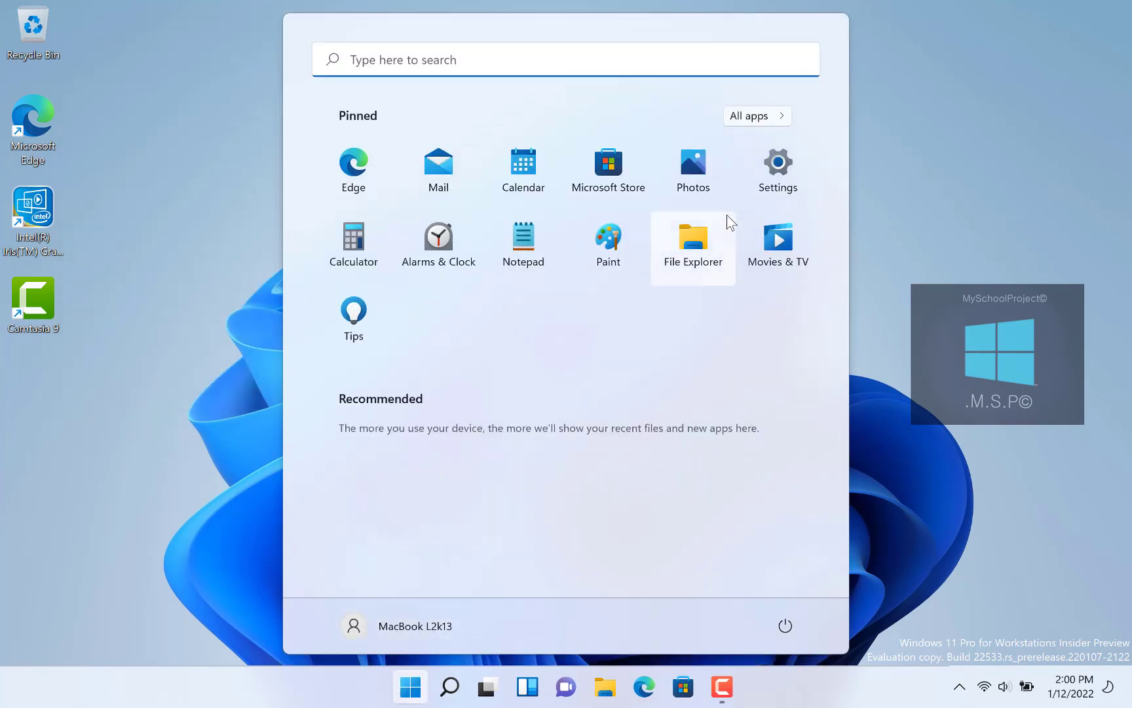
click(790, 174)
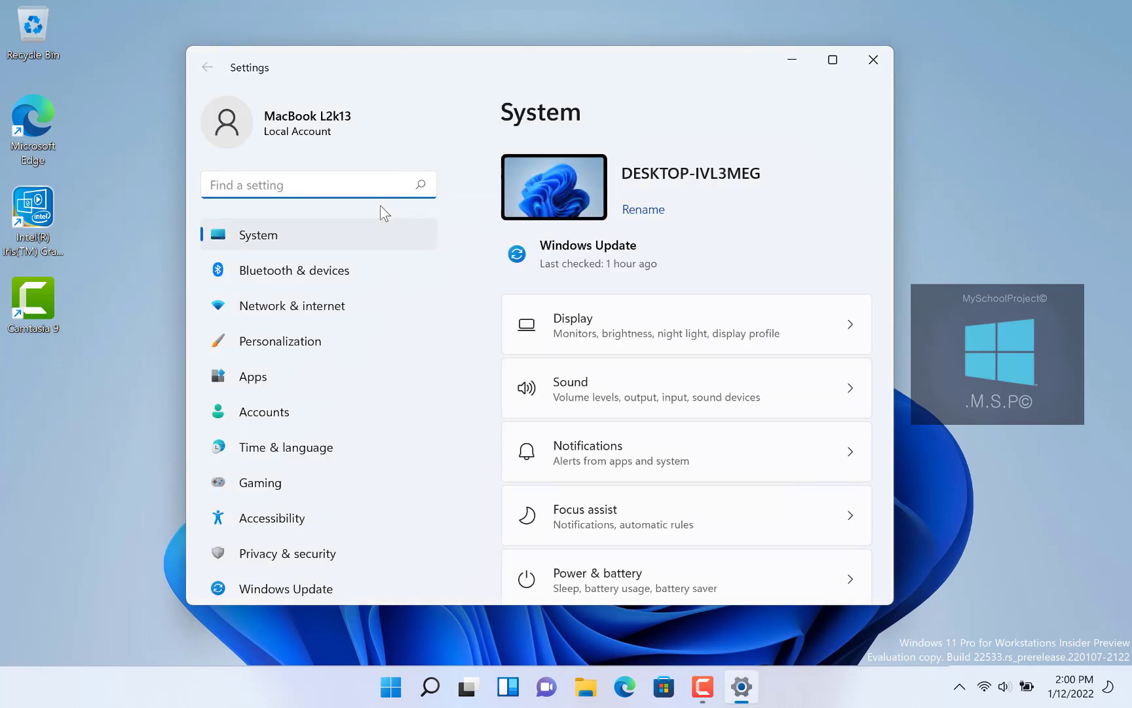
scroll(723, 412, down, 10)
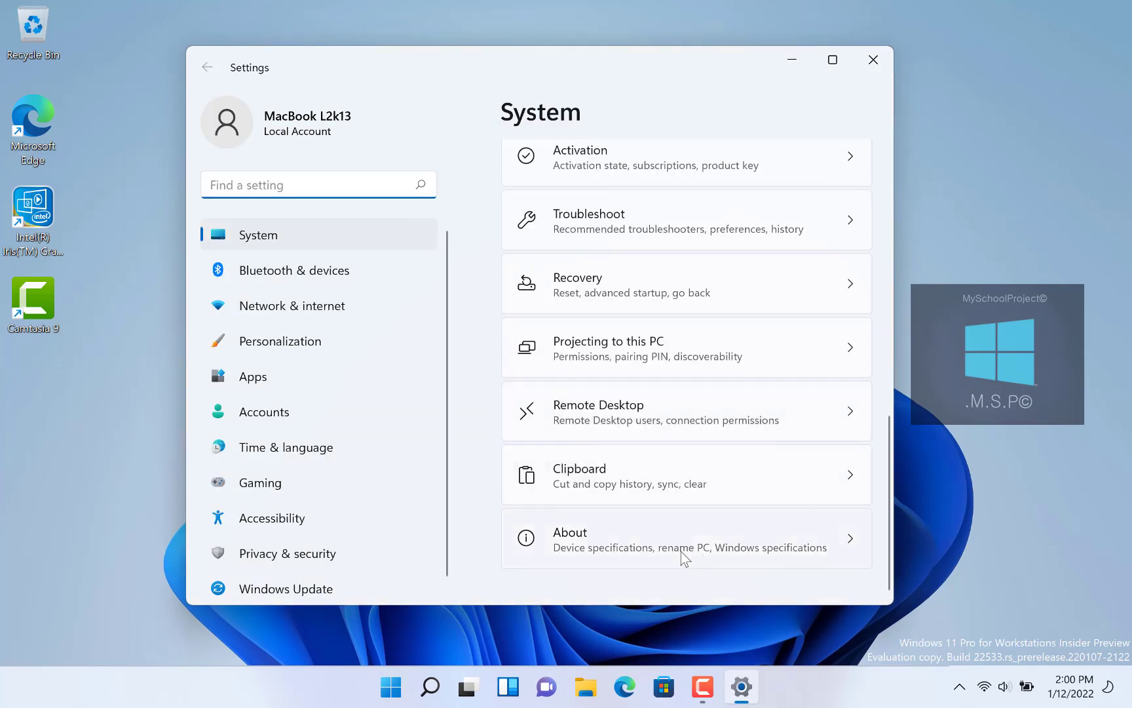
click(681, 539)
scroll(701, 409, down, 5)
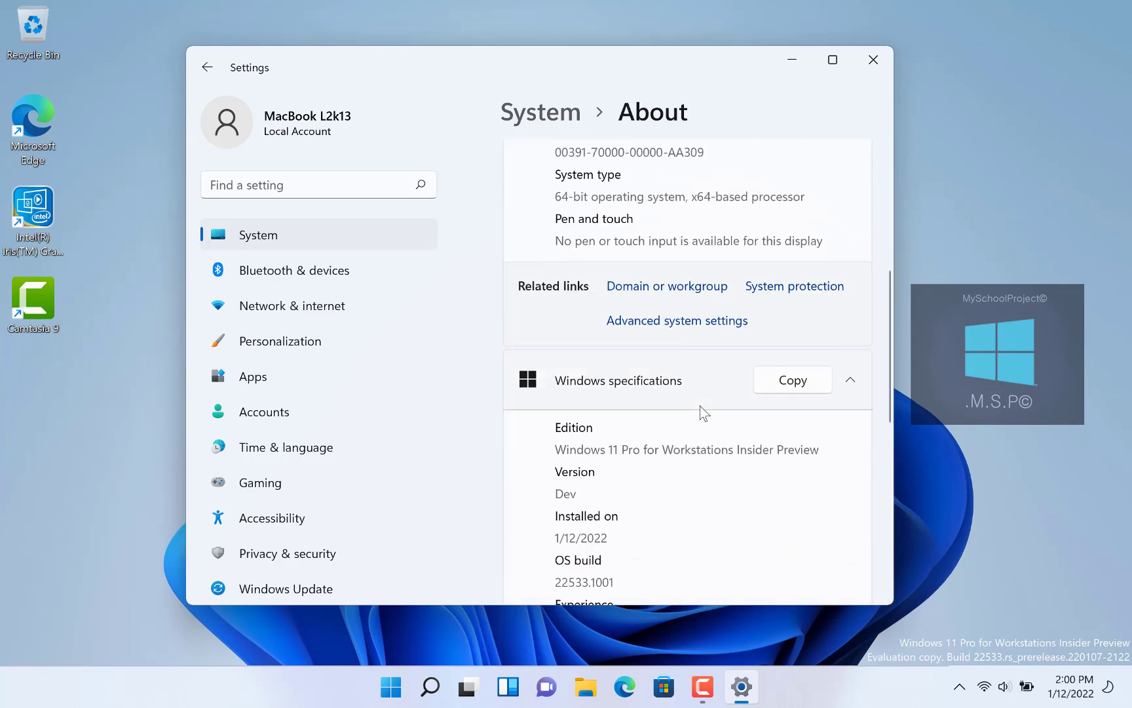
scroll(699, 406, down, 3)
scroll(700, 406, up, 1)
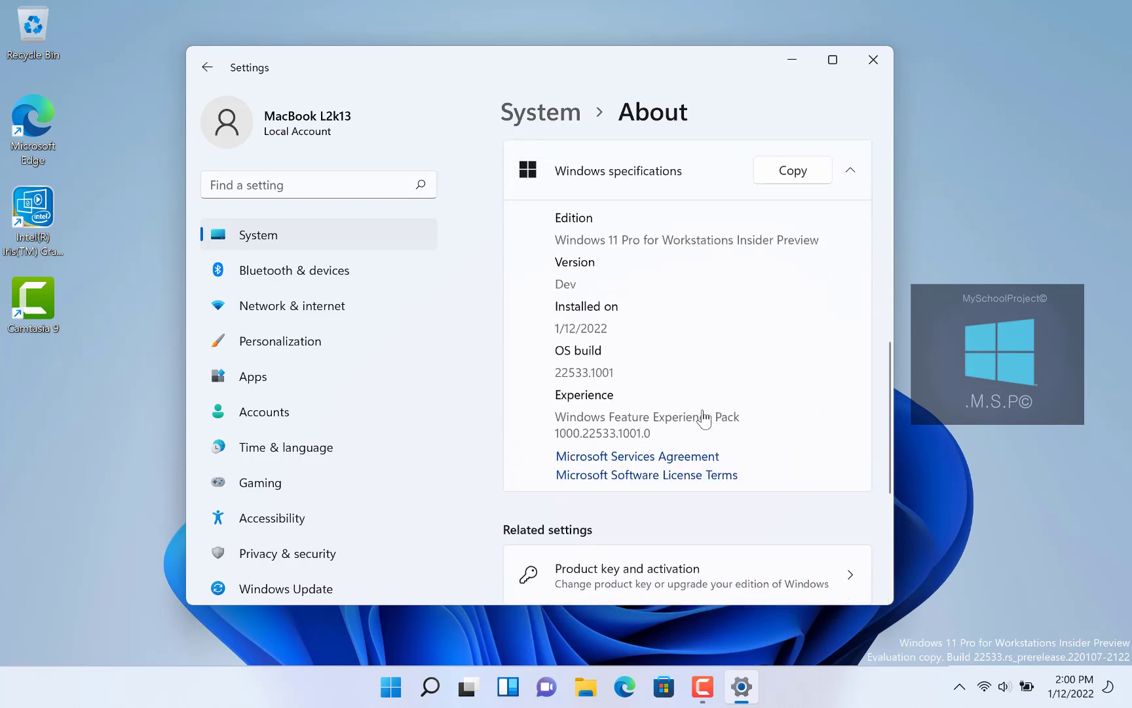
click(876, 60)
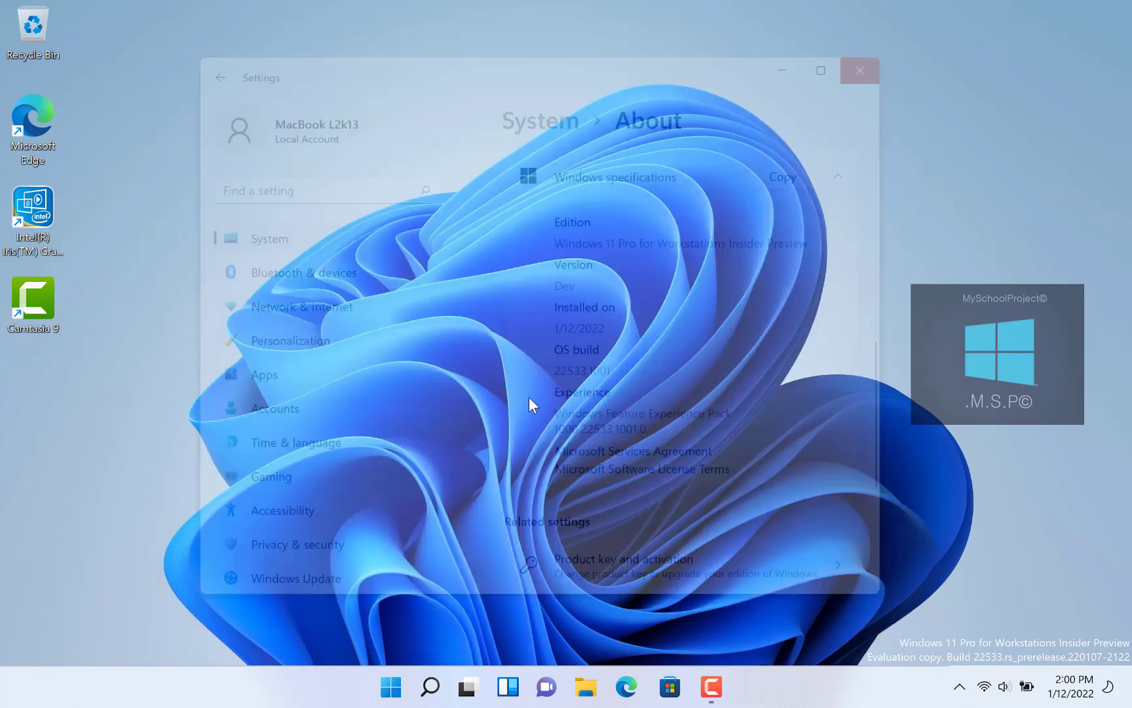
- Open the Registry Editor with regedit and examine the build values under HKEY_LOCAL_MACHINE\SOFTWARE\Microsoft\Windows NT\CurrentVersion
click(452, 688)
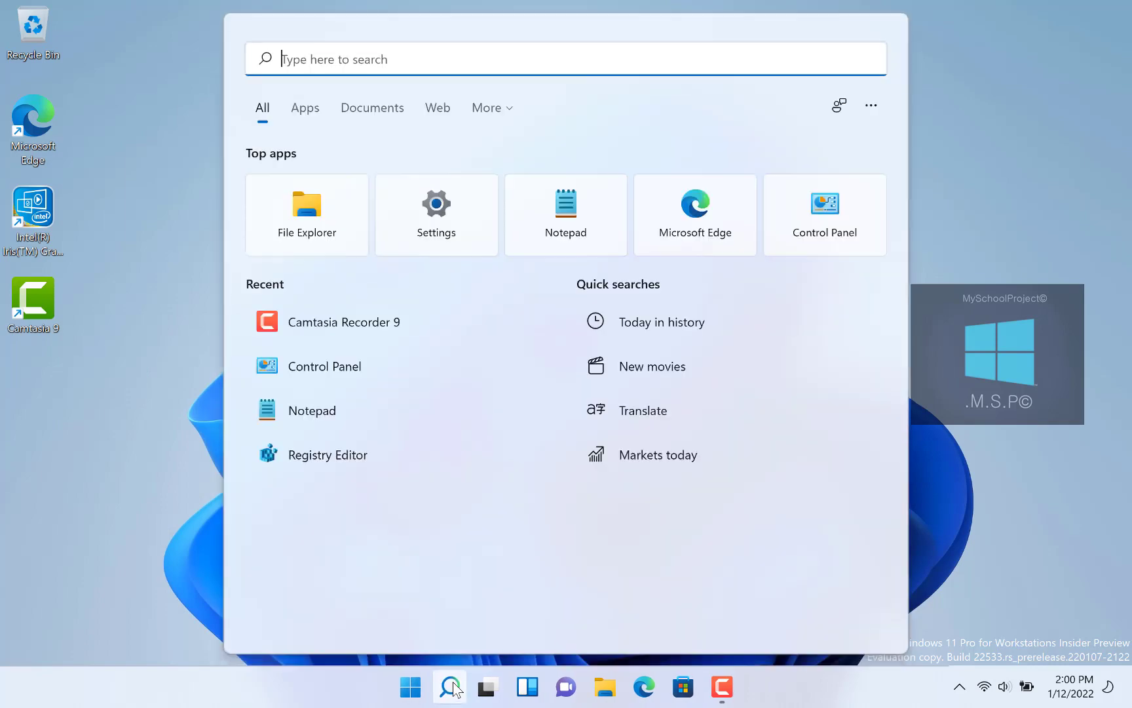
text(regedit)
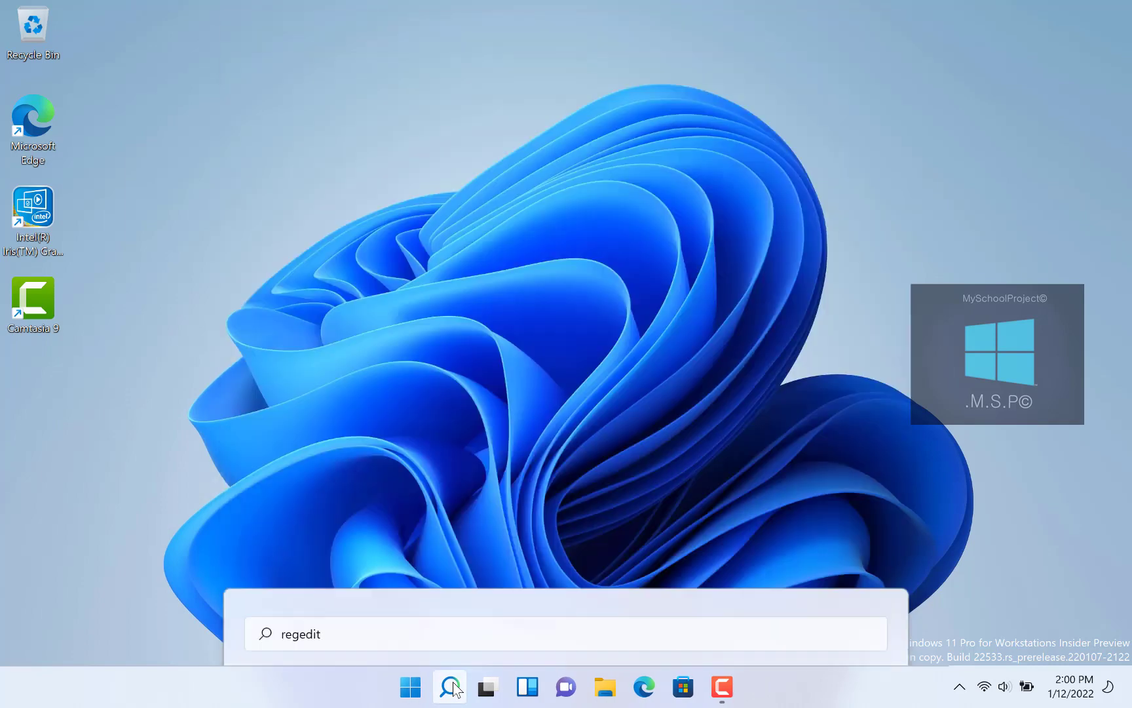
key(Return)
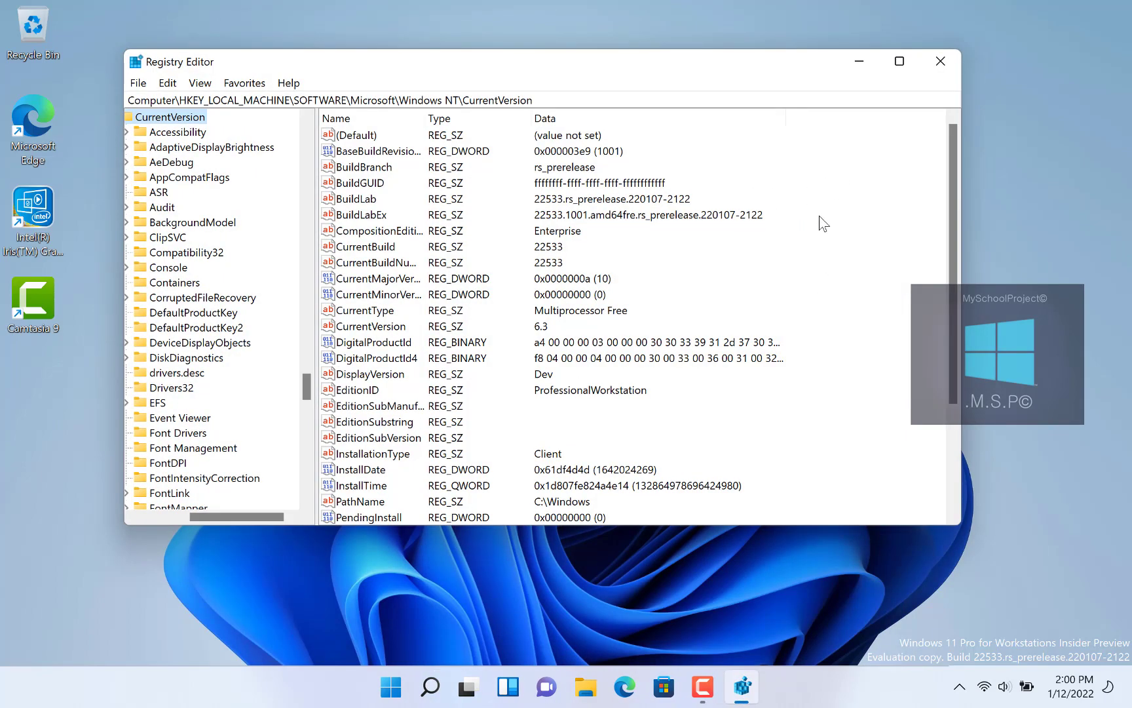
drag(955, 139, 955, 53)
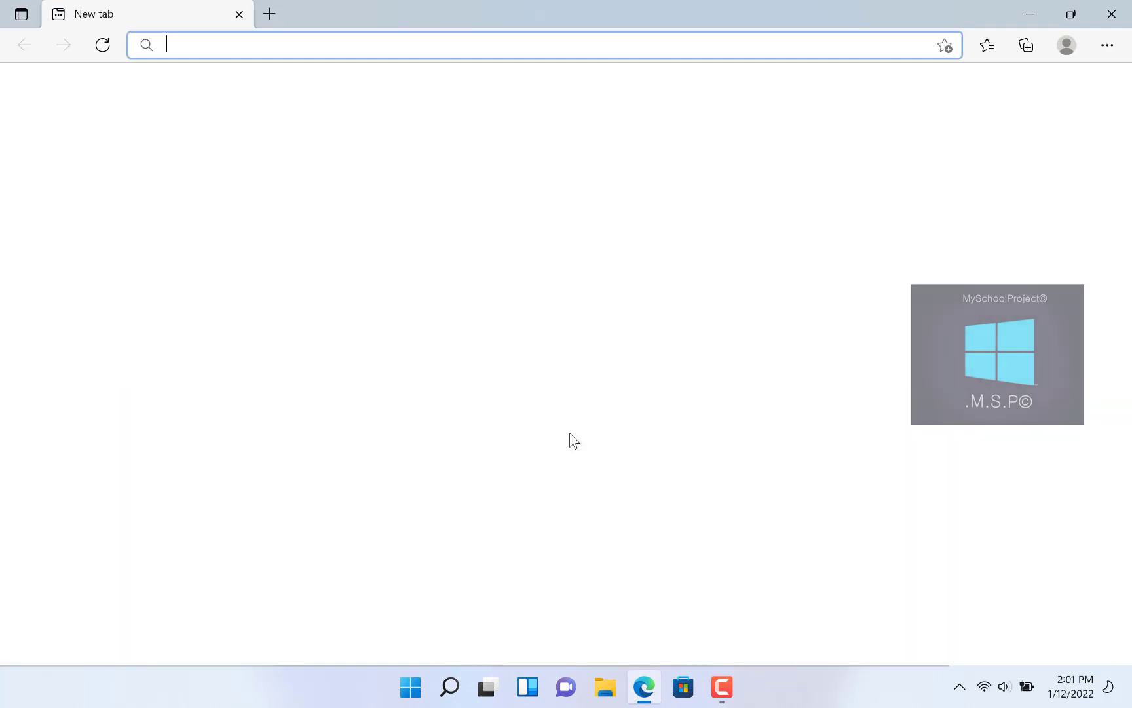
- In Microsoft Edge, open the Windows Insider Blog post "Announcing Windows 11 Insider Preview Build 22533"
text(blo)
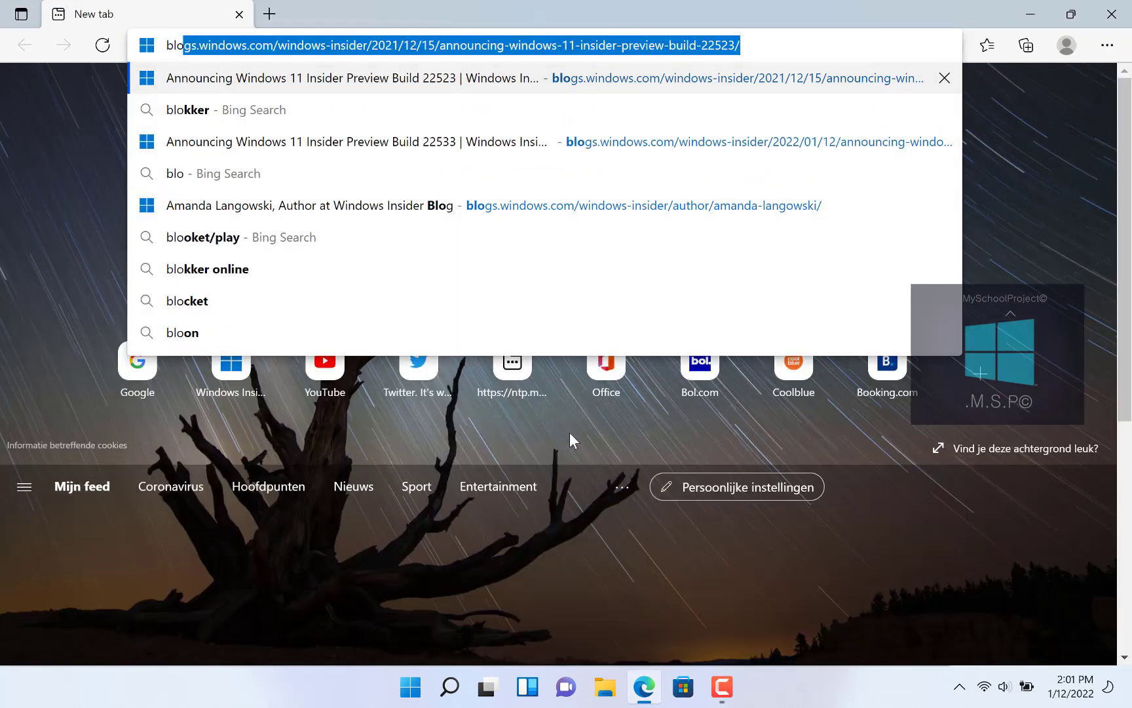
key(Down)
key(Down)
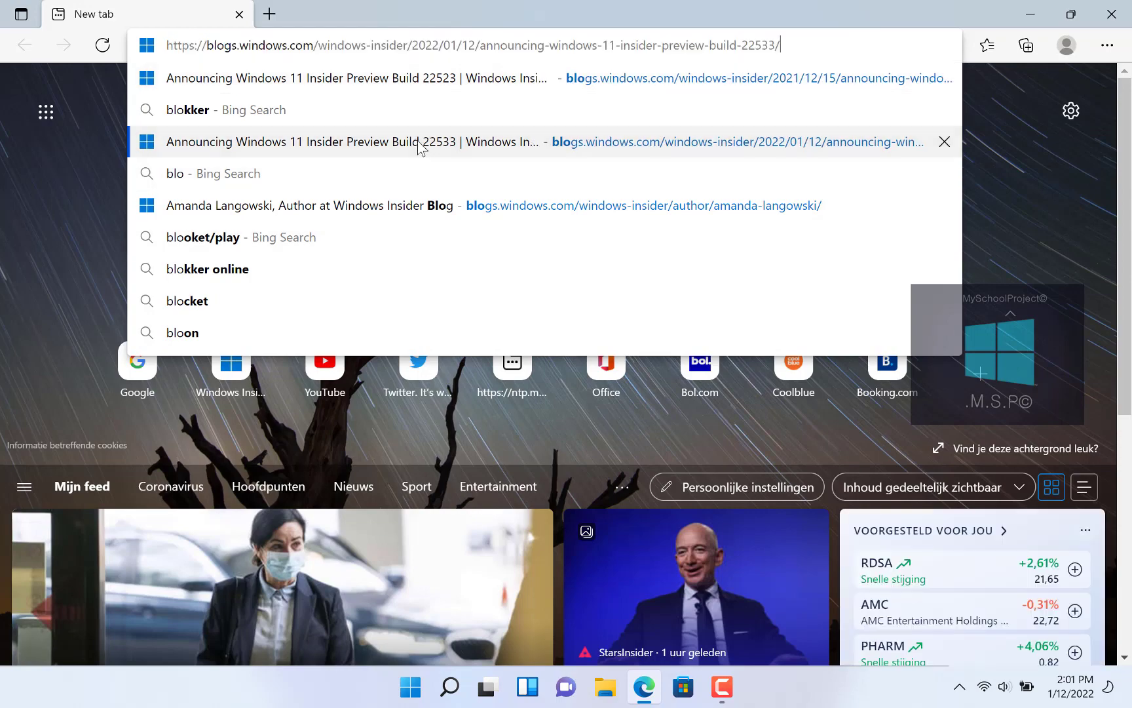
key(Return)
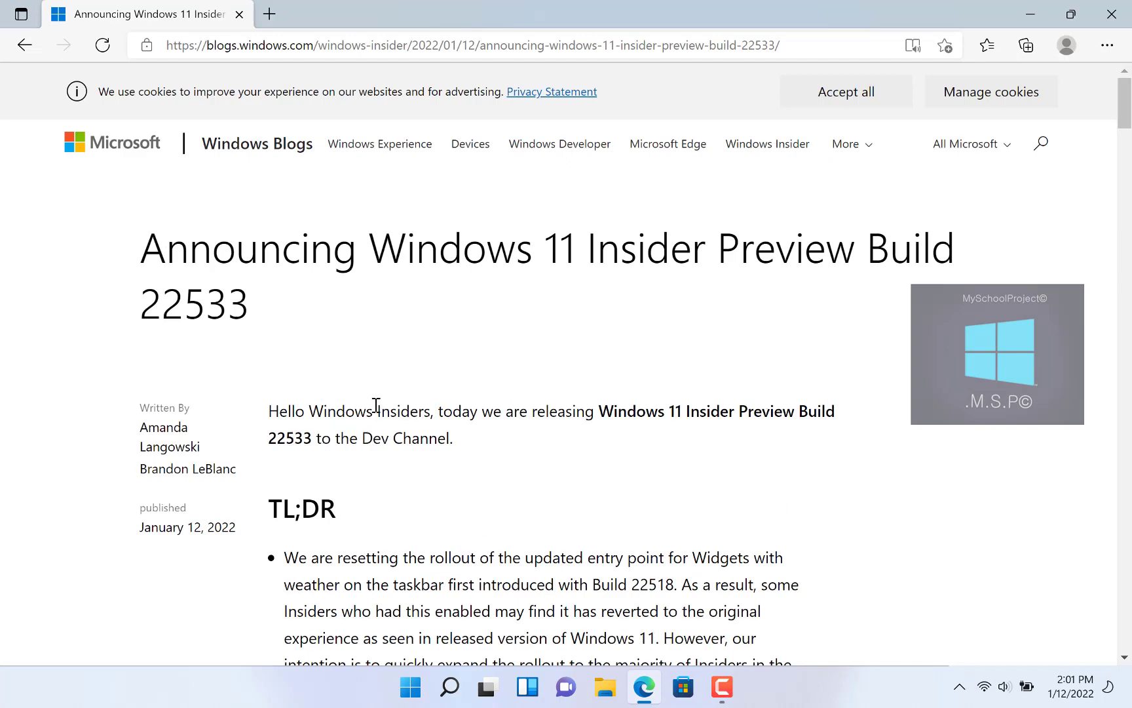
- Read the release announcement and the TL;DR section of the build 22533 blog post
drag(600, 410, 632, 437)
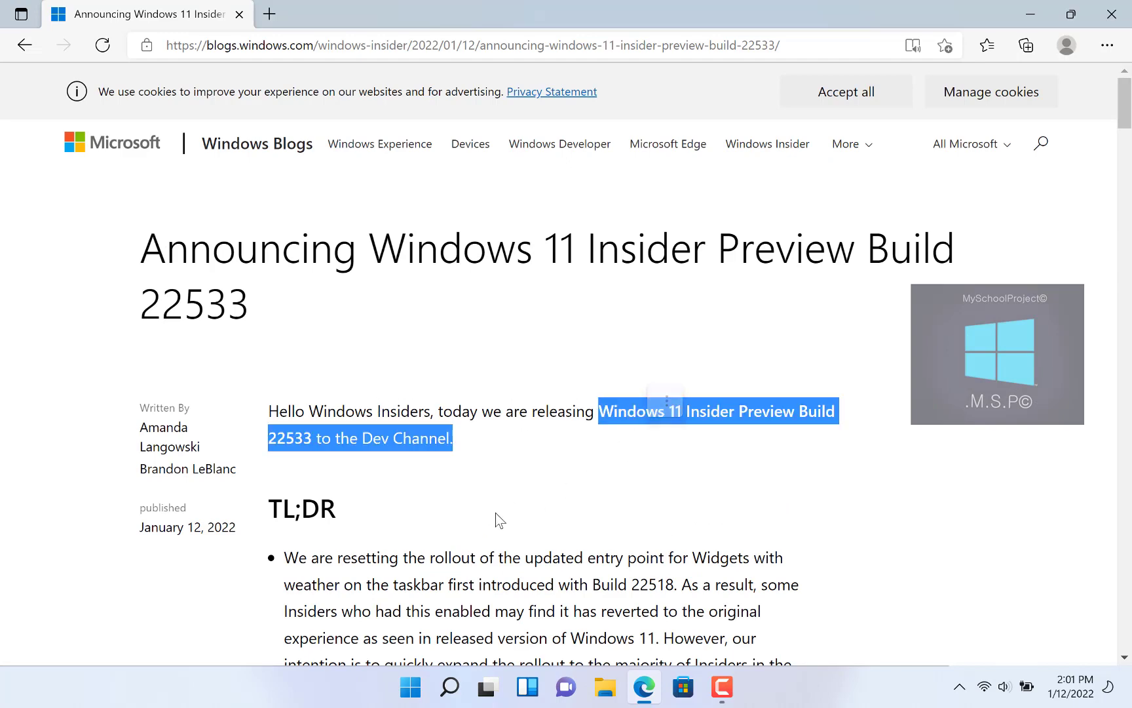
click(536, 508)
scroll(536, 506, down, 5)
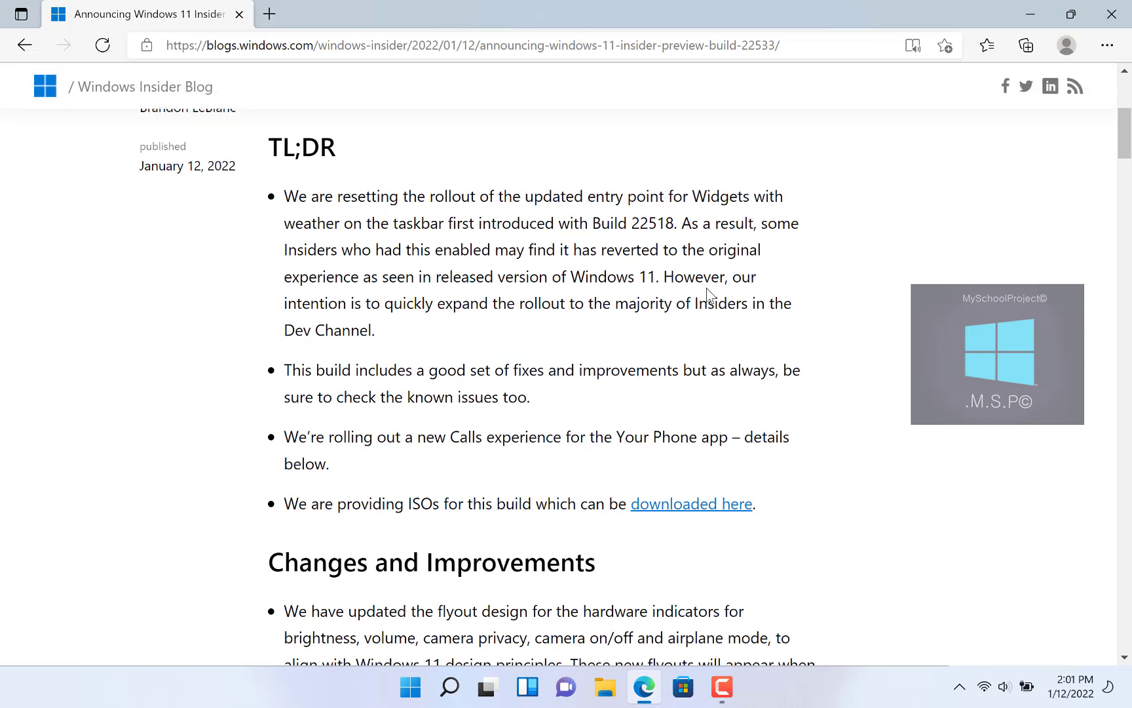
scroll(458, 338, down, 2)
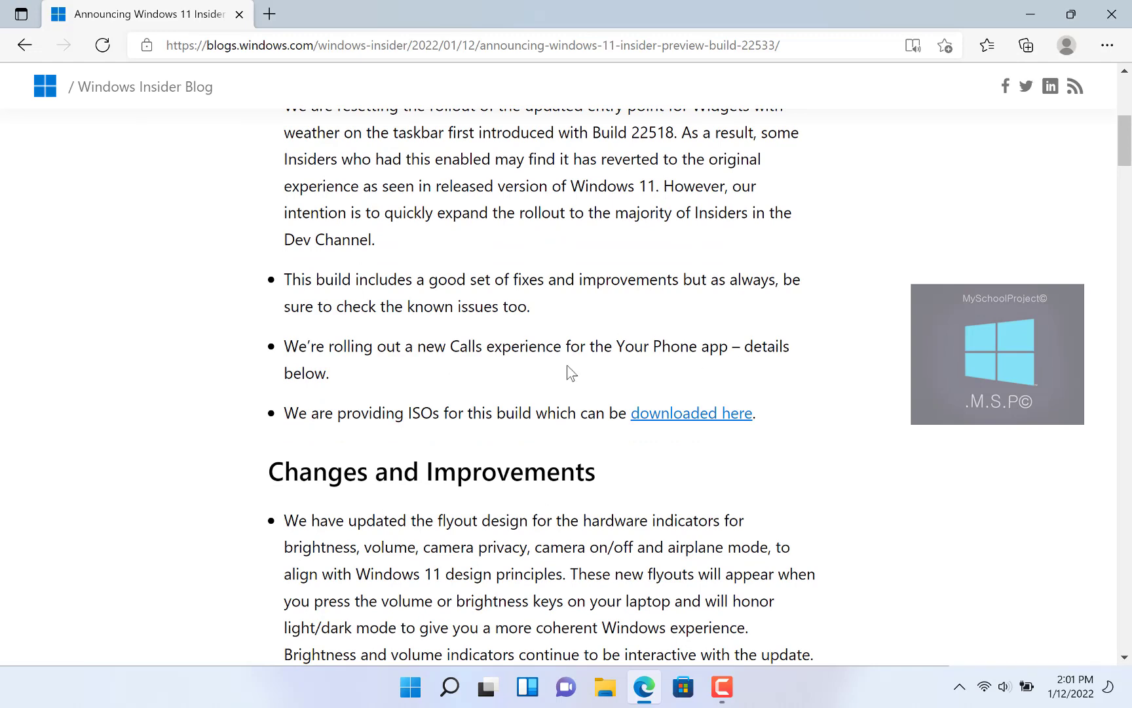
scroll(401, 384, down, 2)
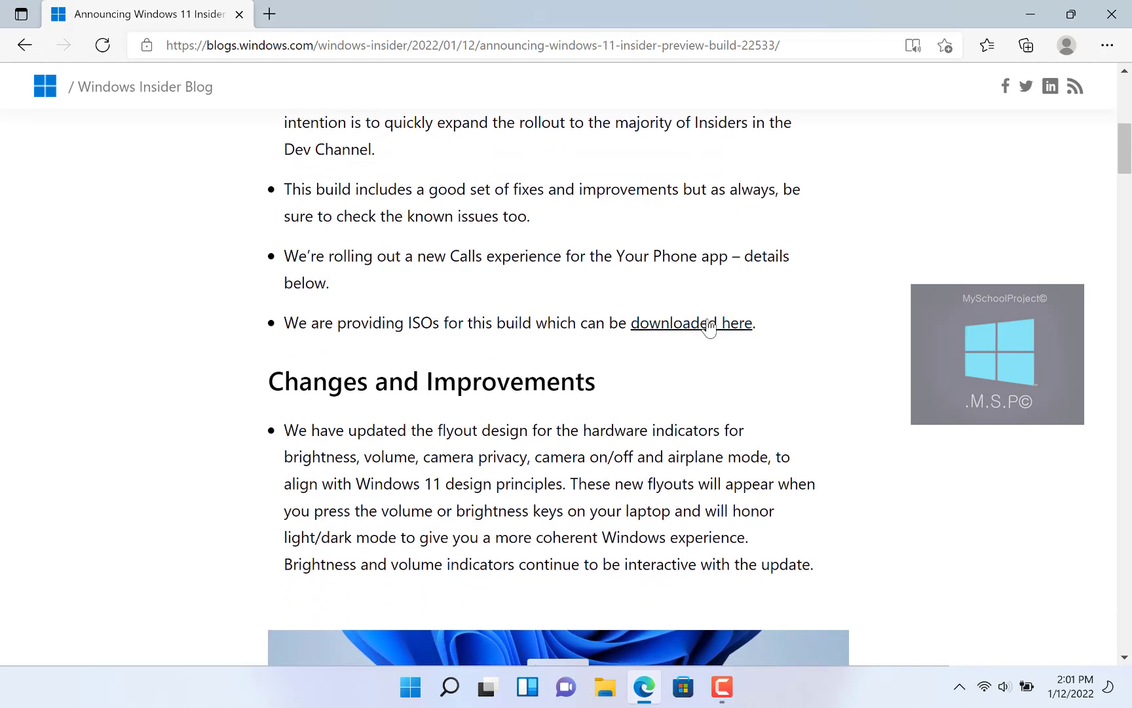
- Open the ISO "downloaded here" link in a new tab, view the download page, and return to the blog post
right_click(719, 333)
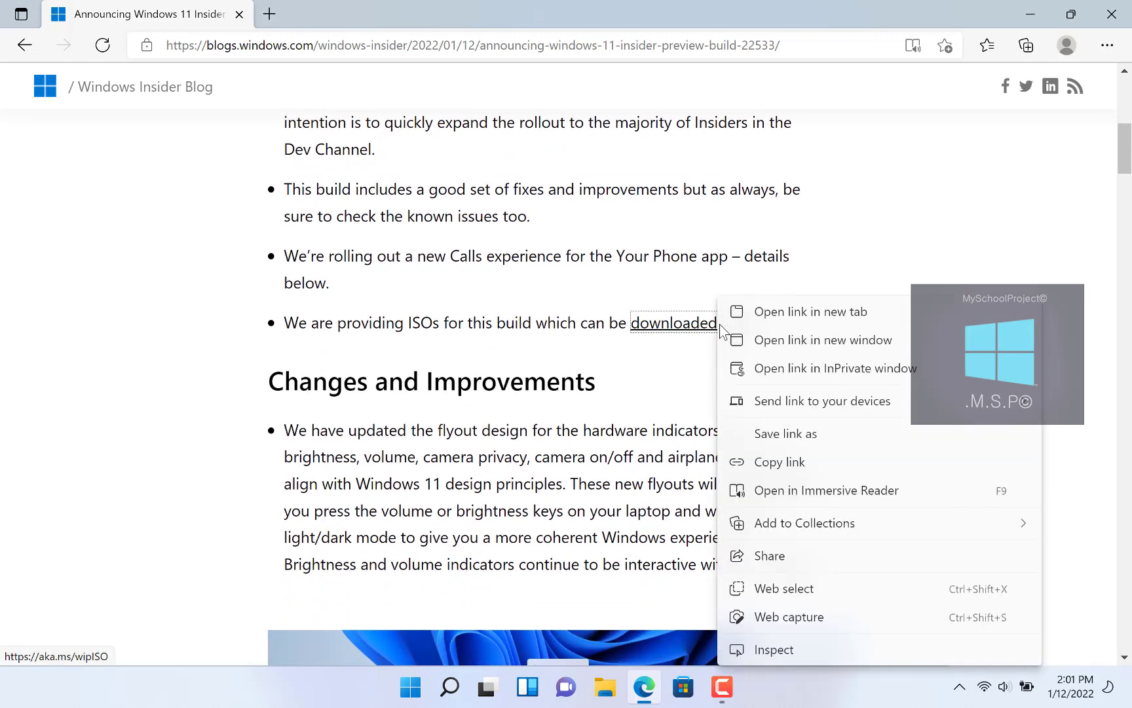
click(806, 310)
click(325, 14)
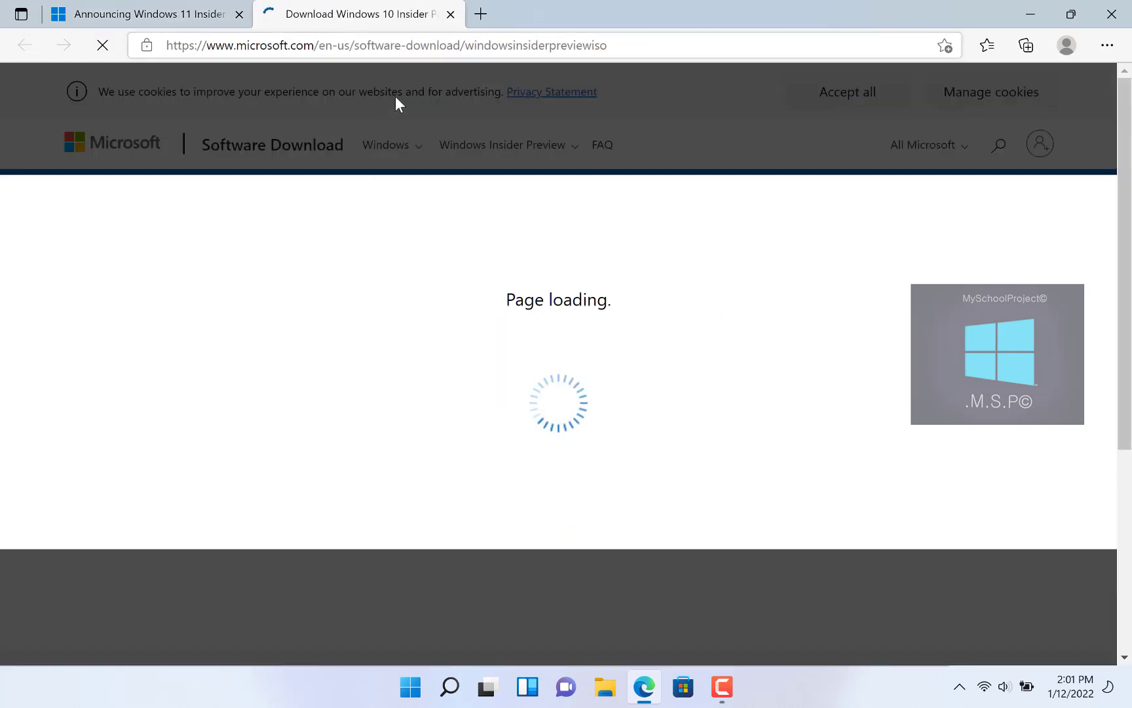
click(132, 13)
- Examine the Changes and Improvements section, view the volume indicator image at full size, and return to the blog post
scroll(620, 345, down, 3)
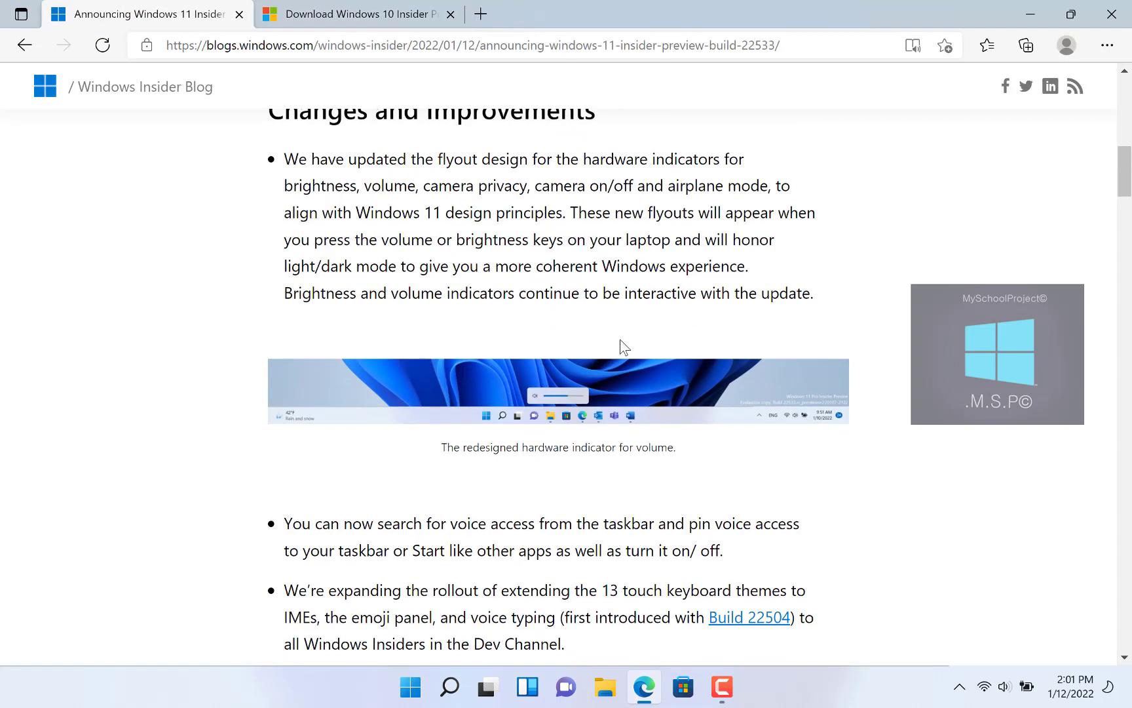
scroll(437, 240, up, 2)
drag(279, 201, 595, 196)
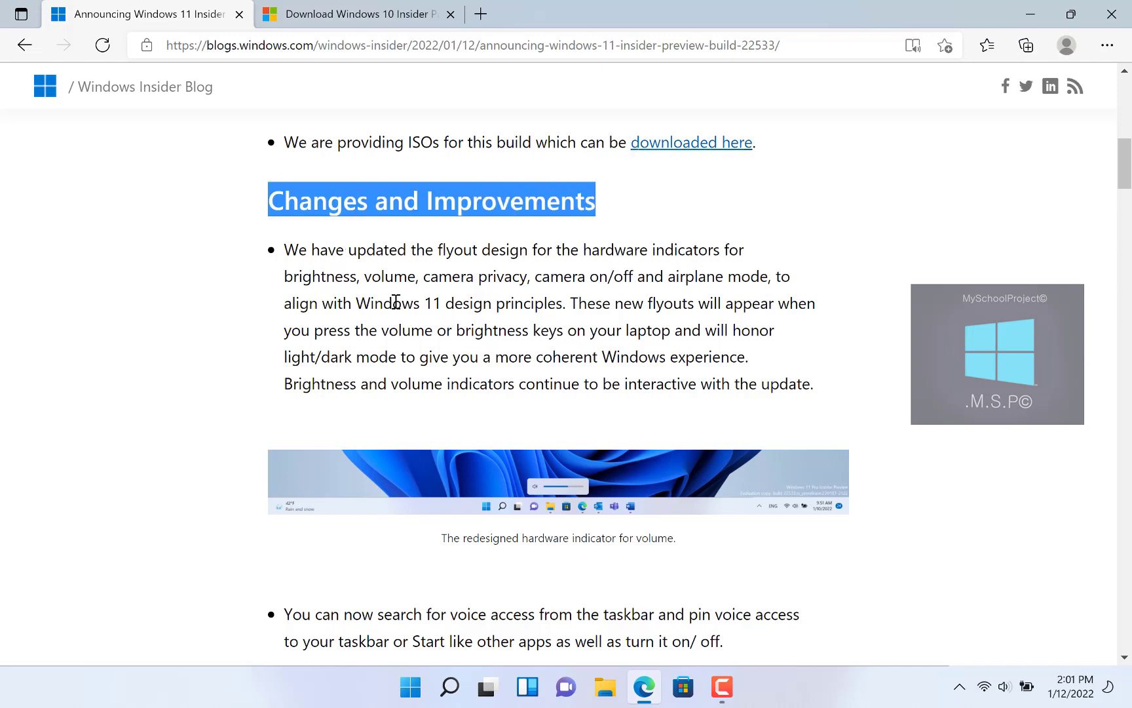
scroll(693, 374, down, 3)
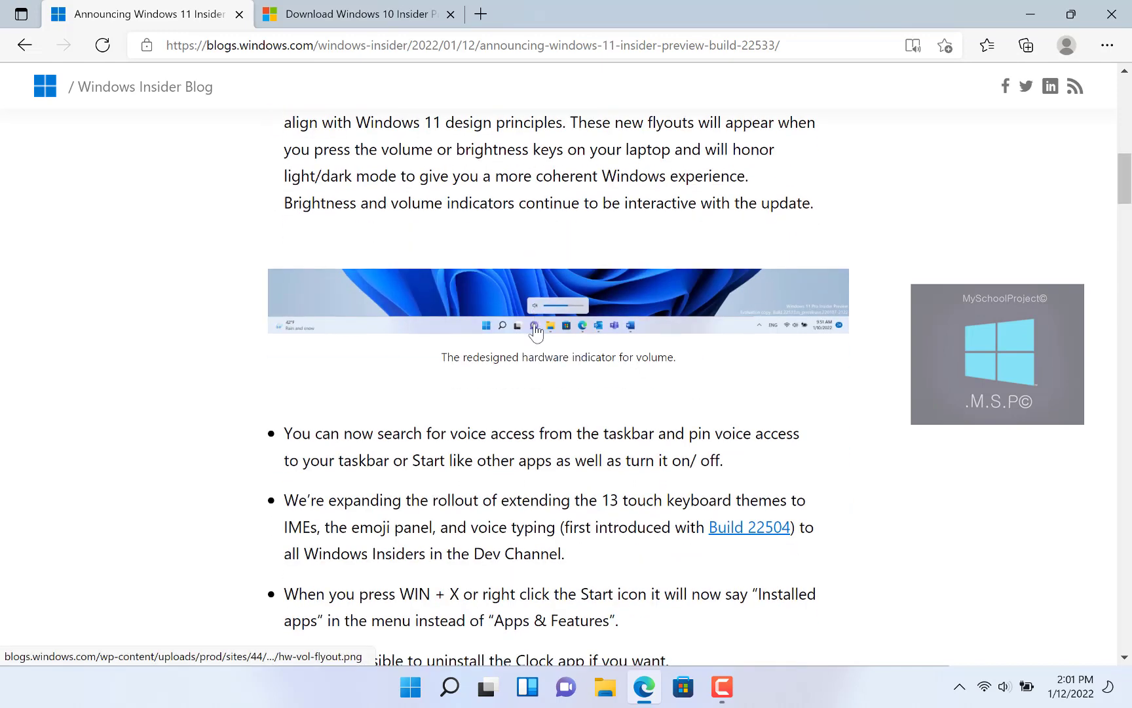
click(556, 300)
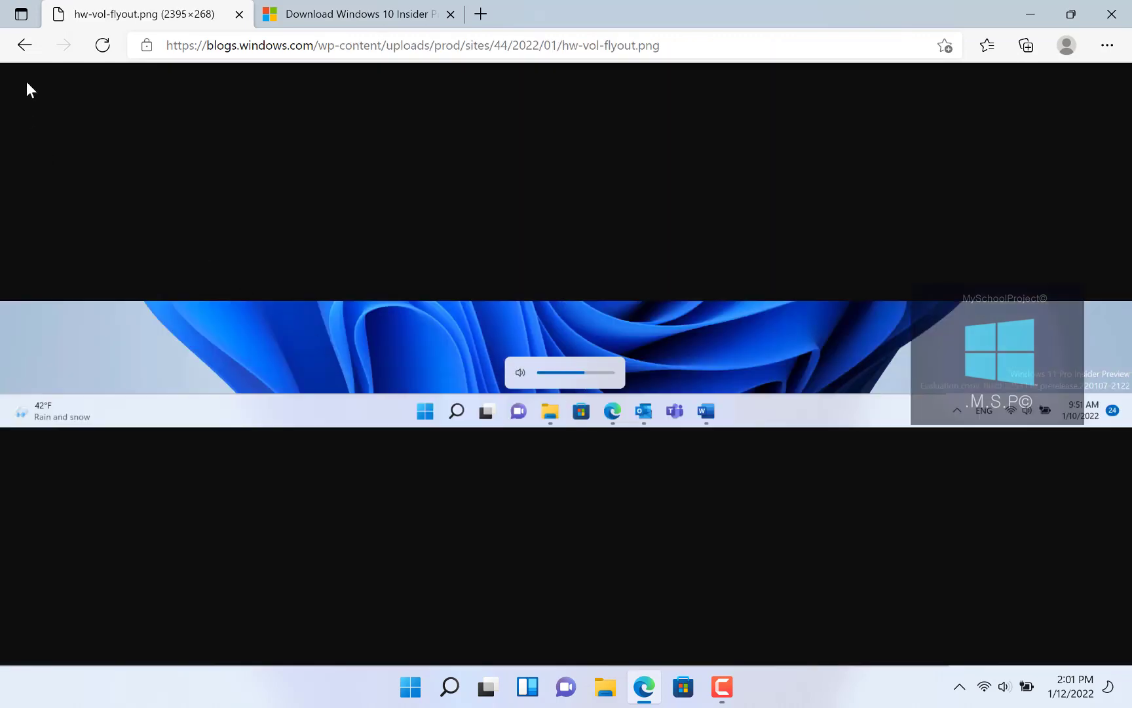
click(25, 46)
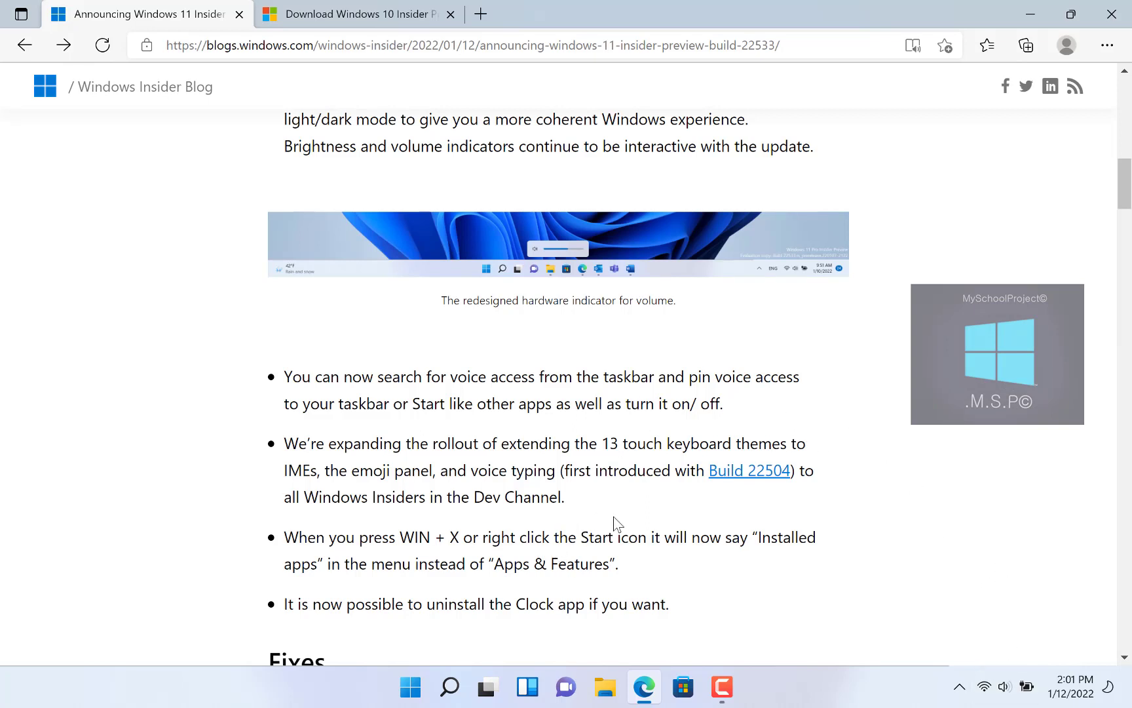
click(723, 685)
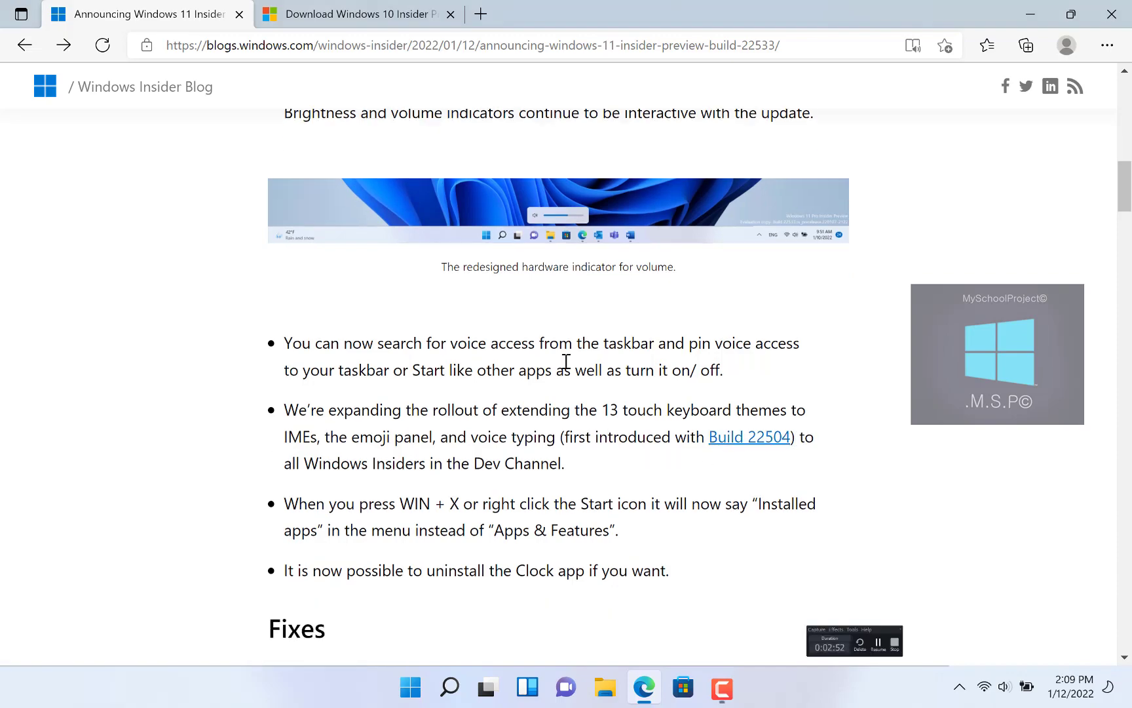
- Read the General and Taskbar items in the Fixes section of the blog post
scroll(572, 288, down, 8)
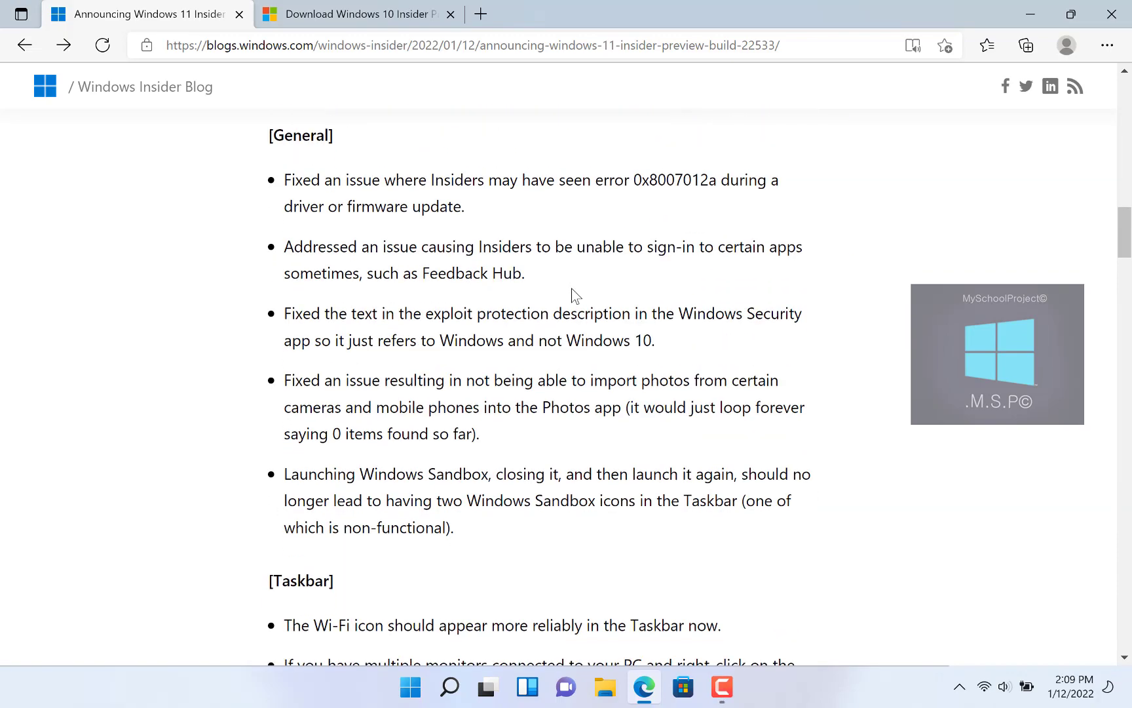
drag(287, 177, 501, 202)
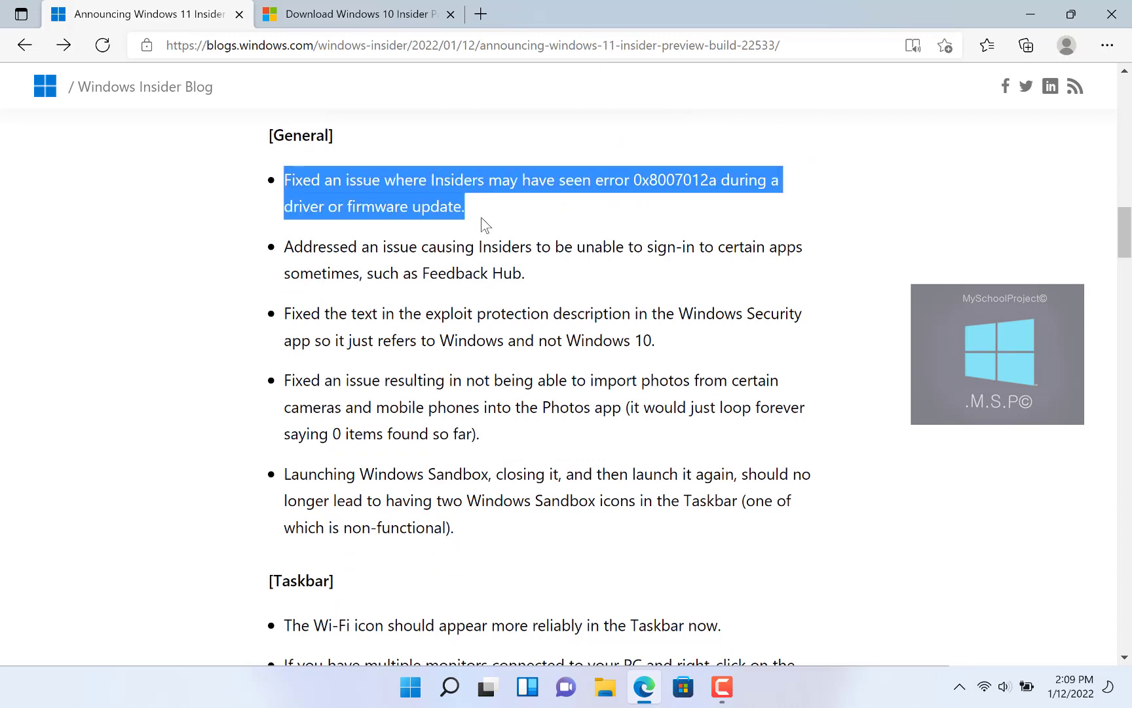
click(486, 240)
scroll(472, 278, down, 7)
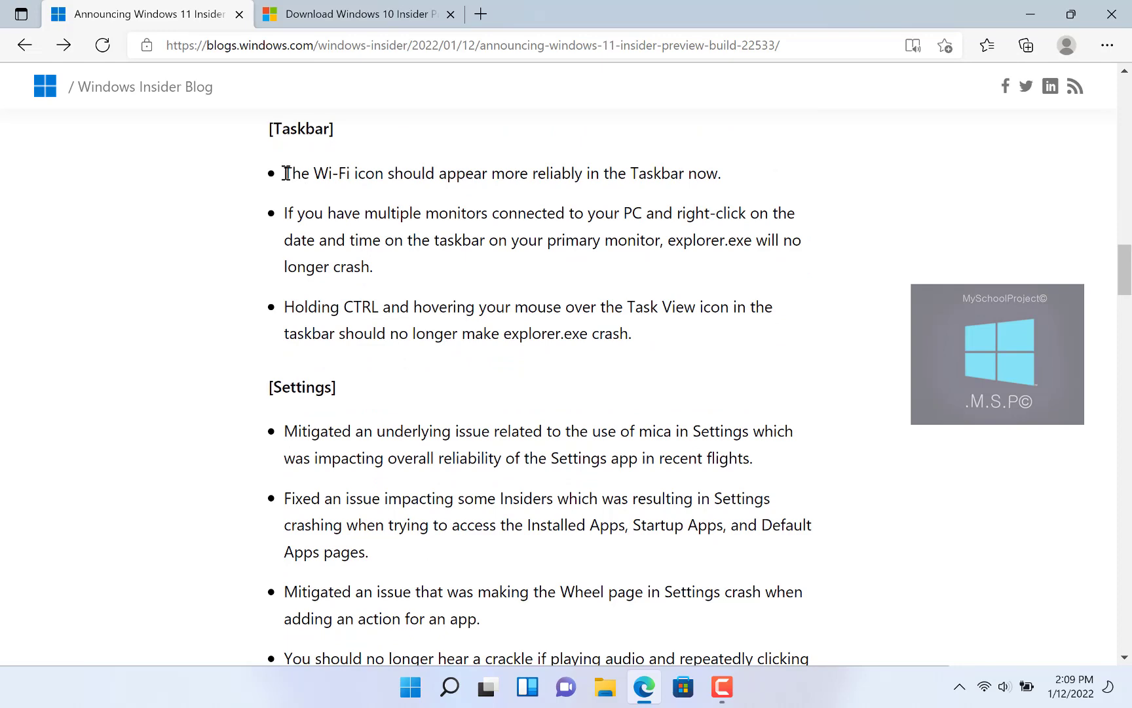
drag(287, 173, 752, 180)
scroll(439, 224, down, 1)
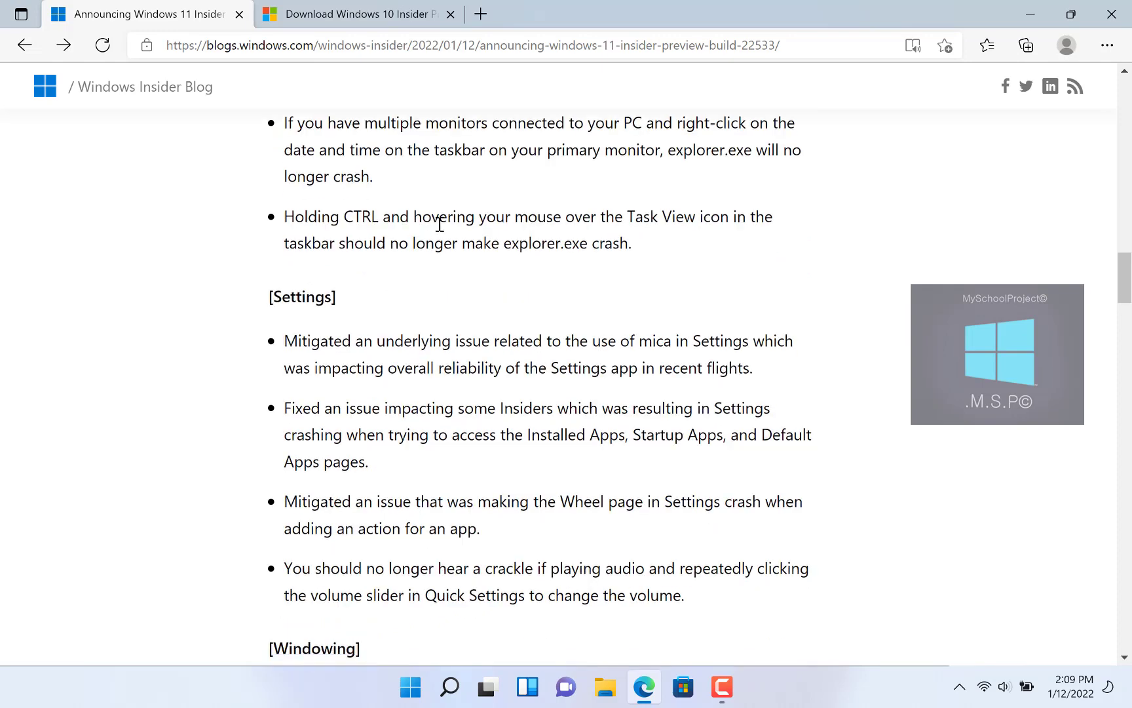
- Read the Settings, Windowing and Input items in the Fixes section
scroll(432, 232, down, 1)
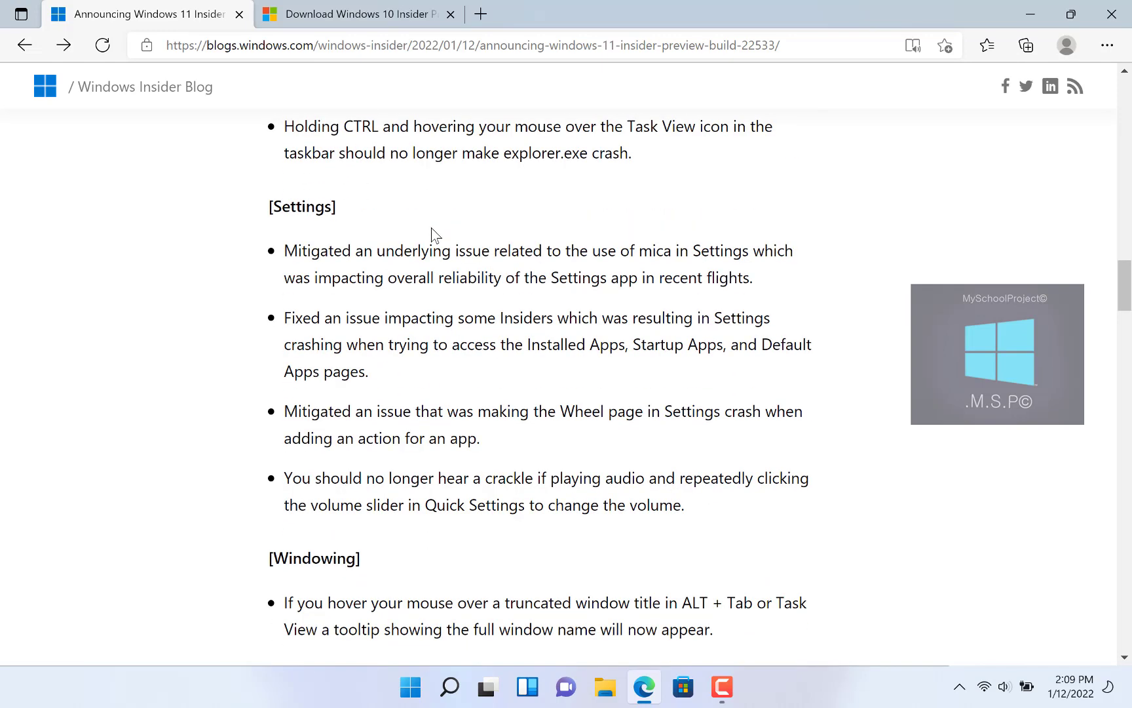
scroll(433, 233, up, 2)
scroll(432, 234, down, 3)
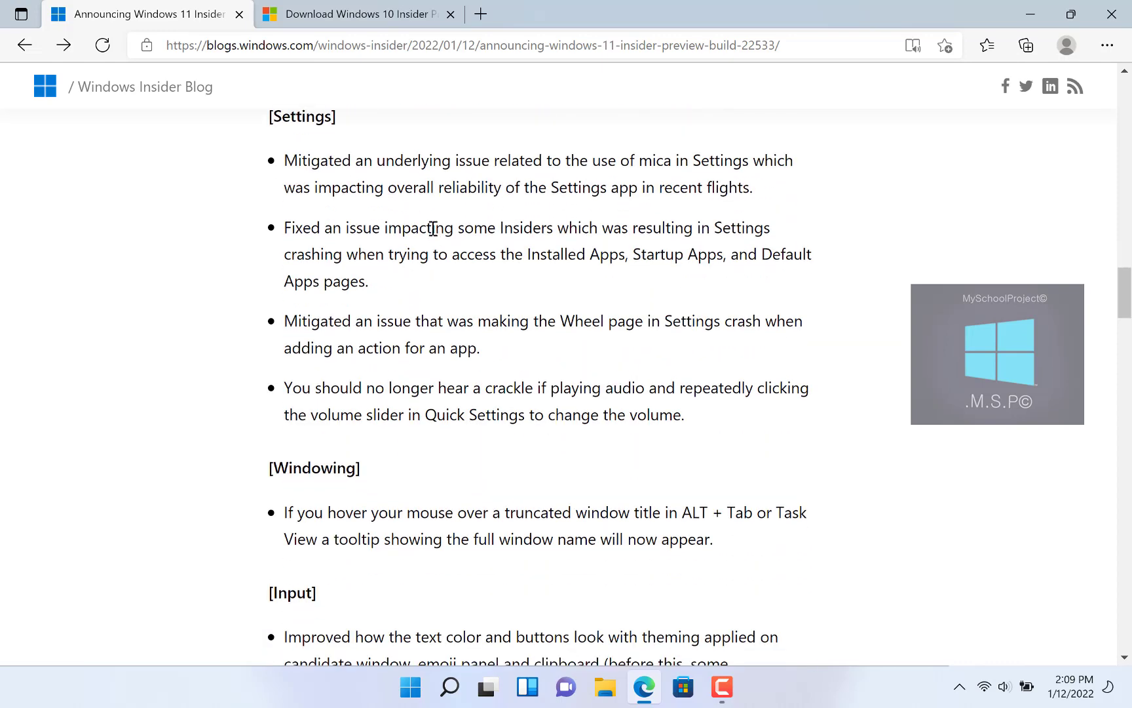
scroll(706, 184, down, 1)
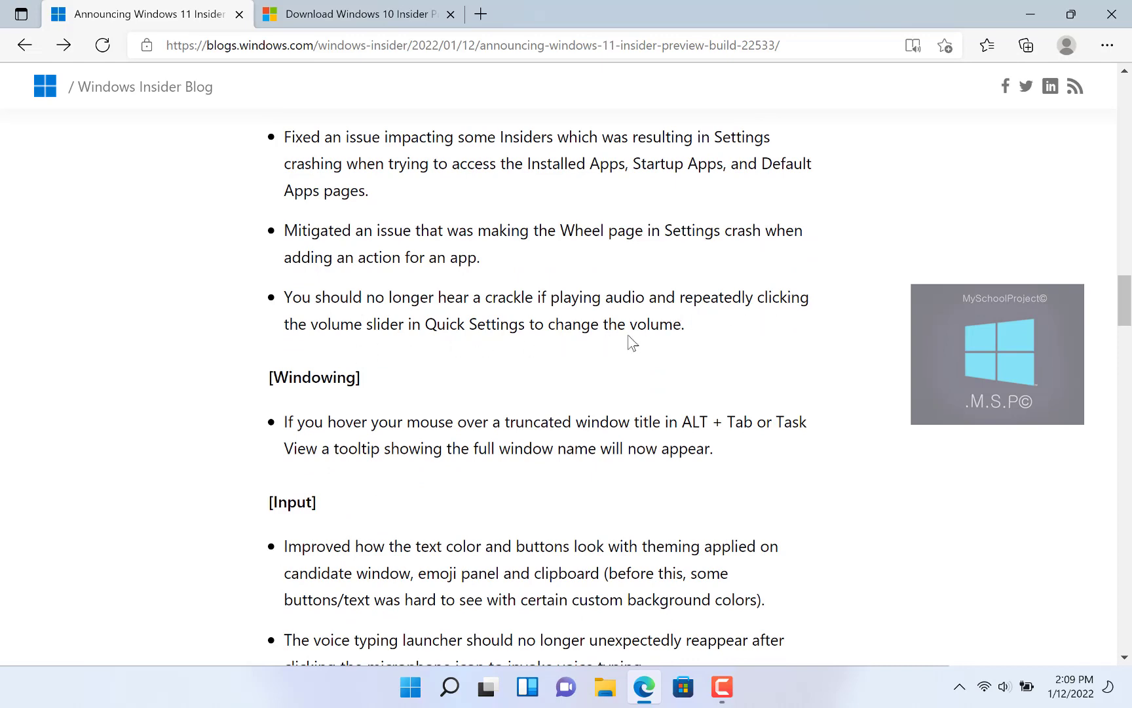
scroll(630, 340, down, 2)
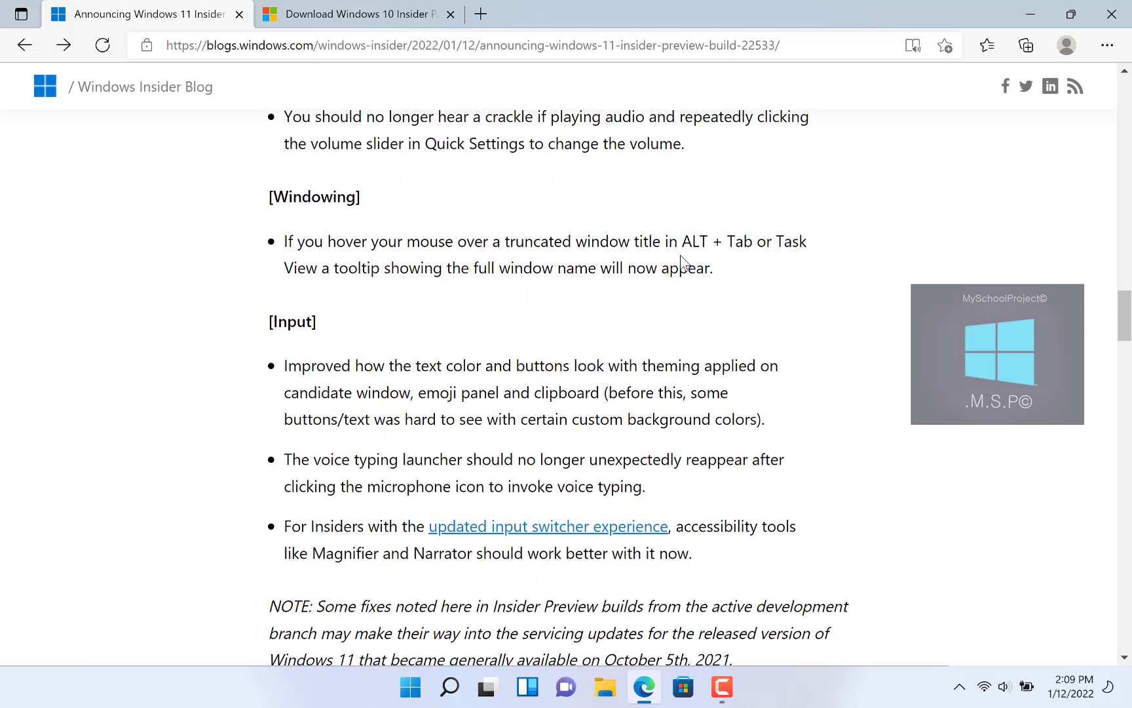
scroll(408, 321, down, 2)
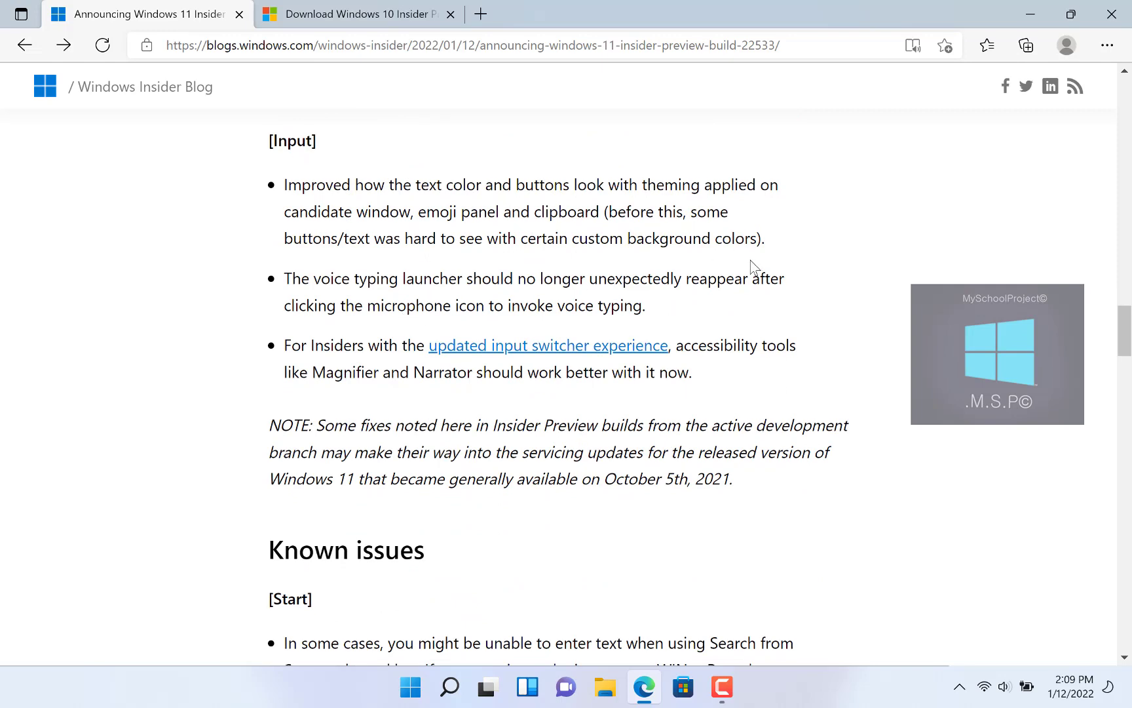
- Examine the Known issues section, covering Start, Taskbar, Search, Settings and Widgets
scroll(751, 264, down, 4)
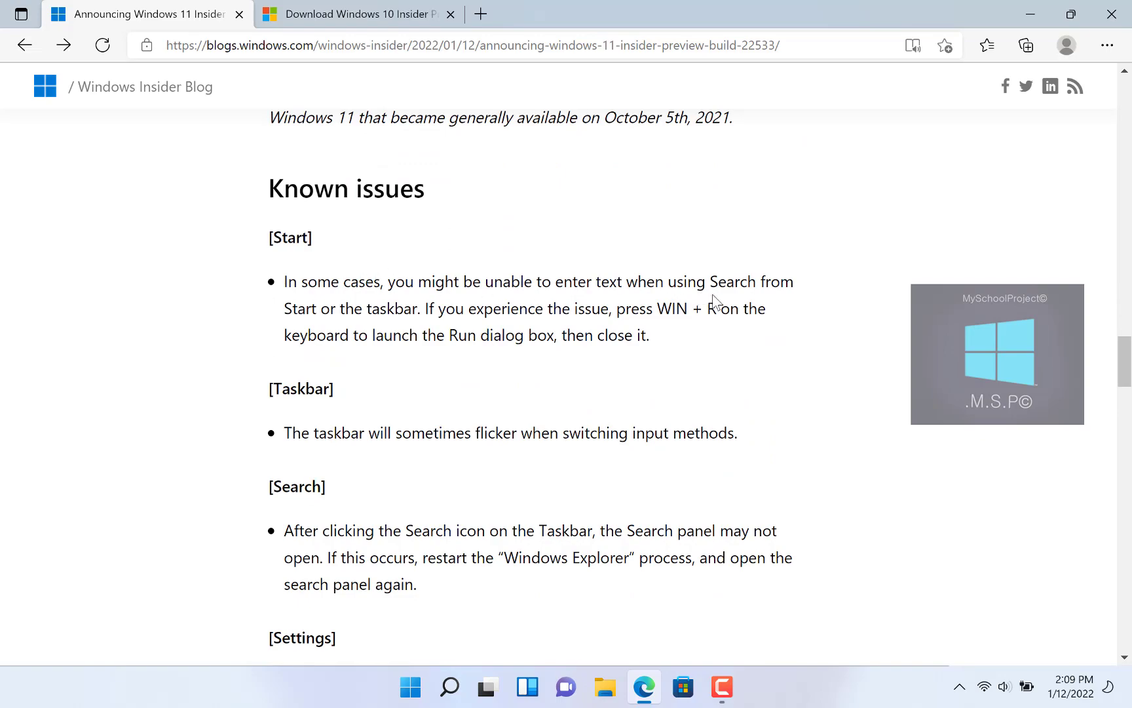
scroll(716, 303, down, 5)
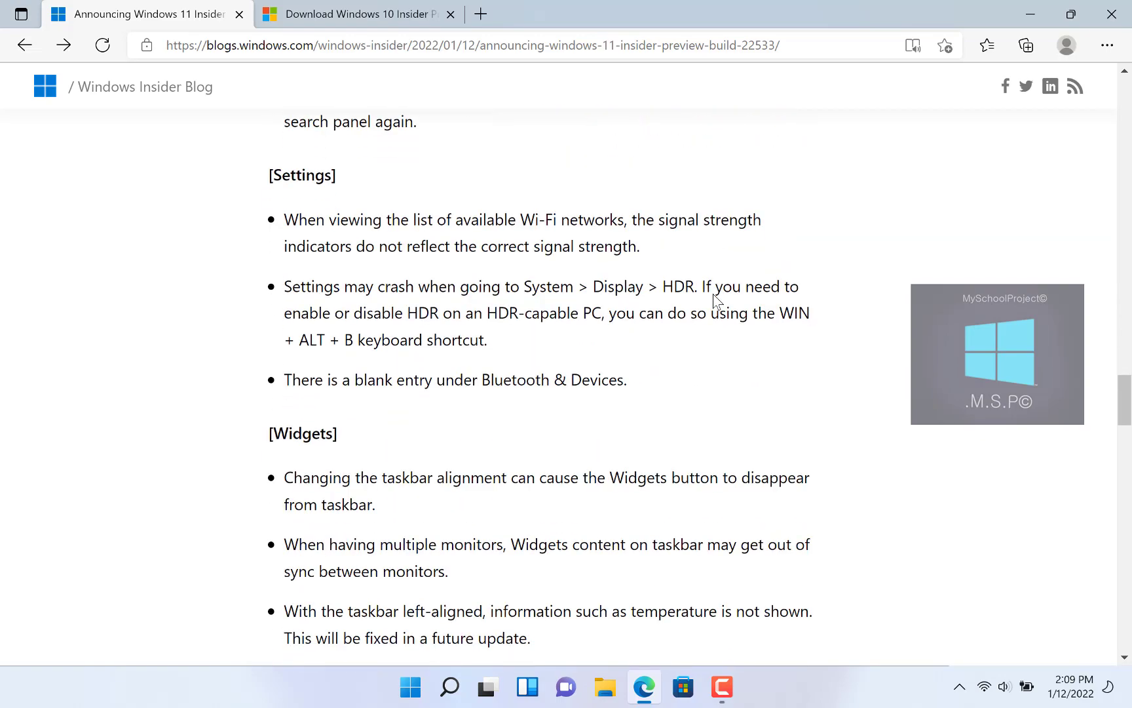
scroll(716, 302, down, 6)
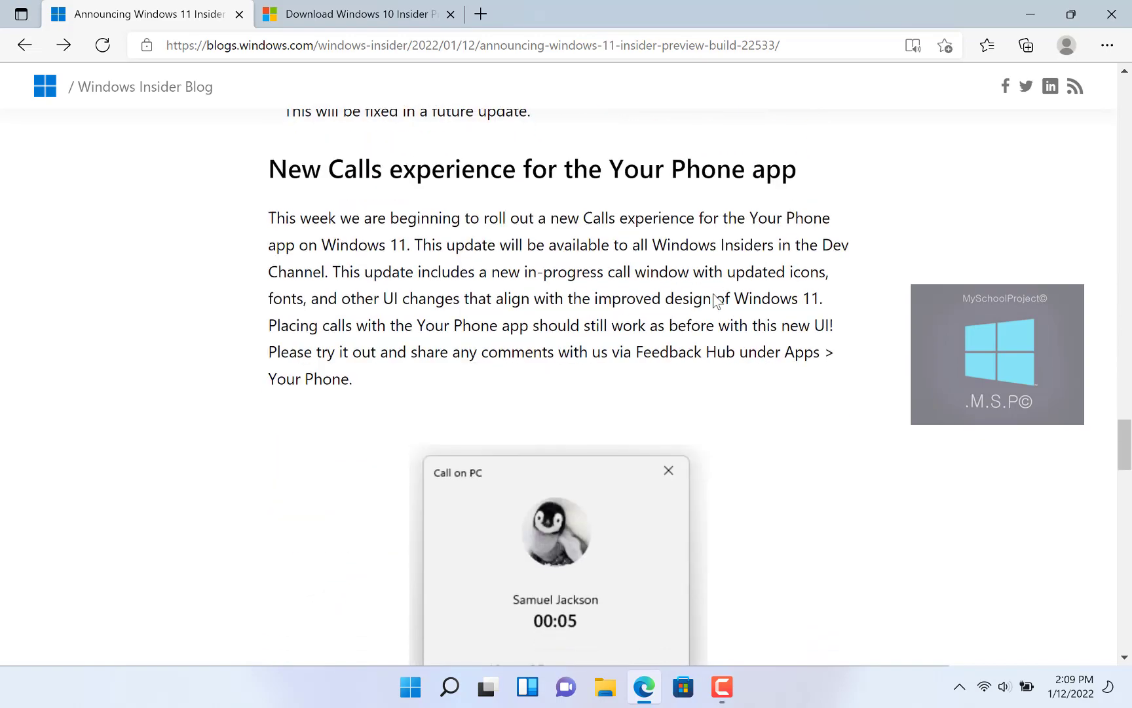
- Examine the section on the Your Phone app's new Calls experience, view its call window image at full size, and return to the post
drag(270, 165, 775, 156)
click(392, 211)
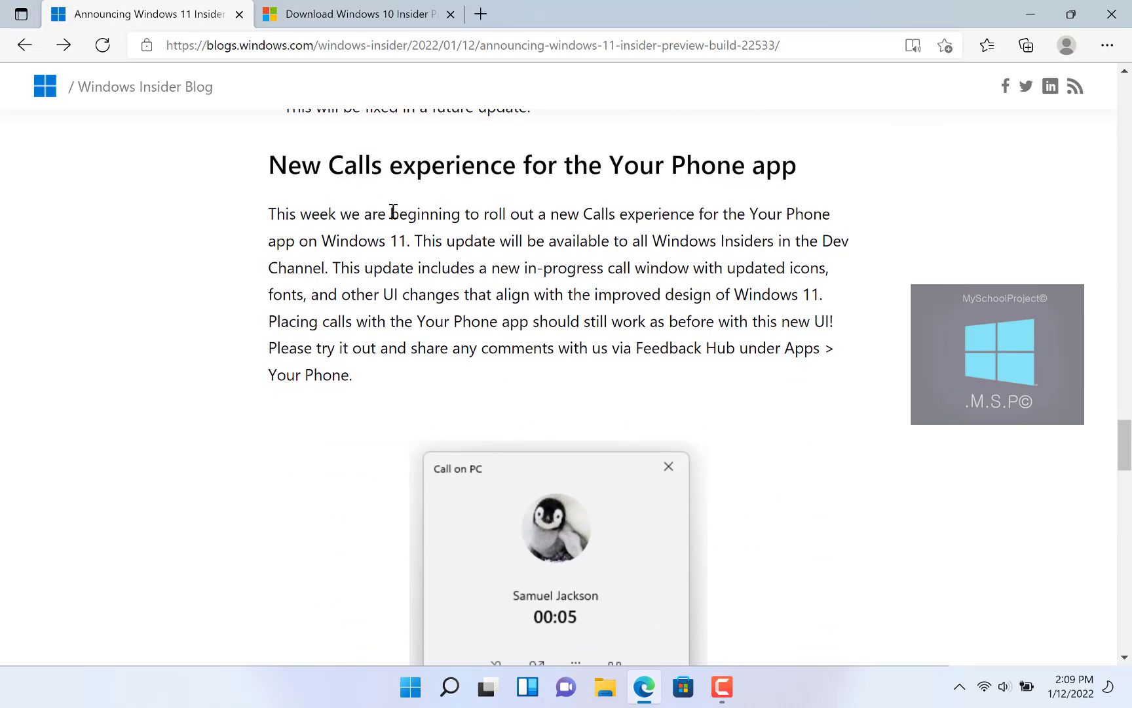
scroll(783, 223, down, 3)
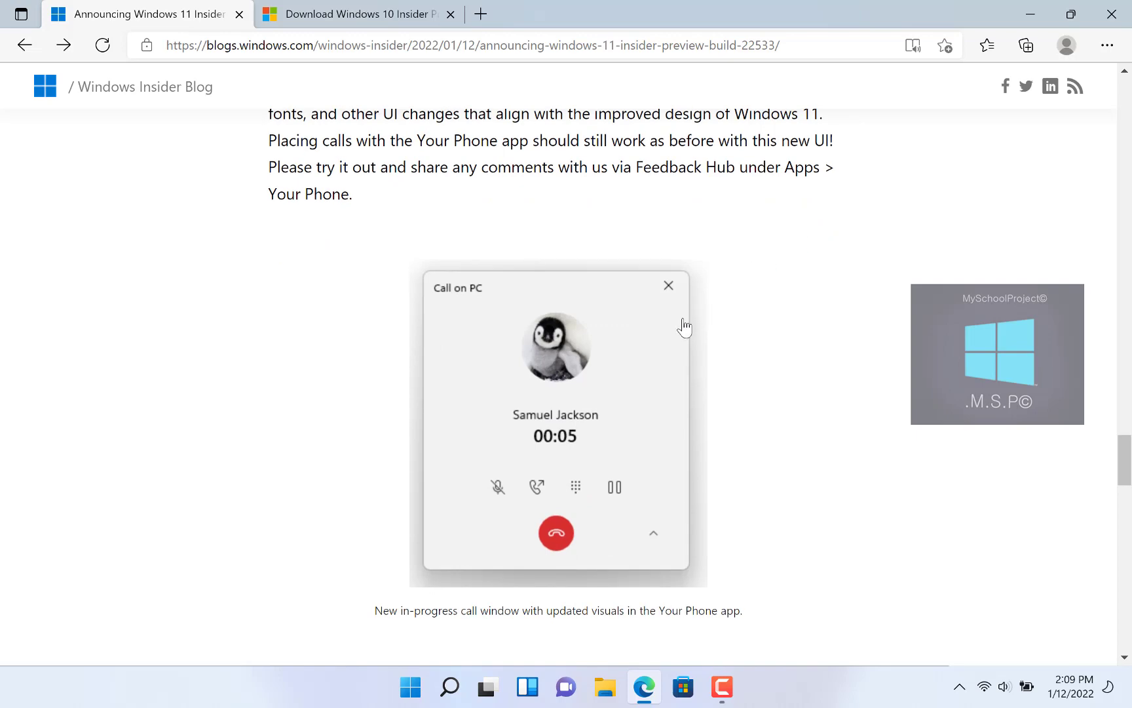
click(463, 349)
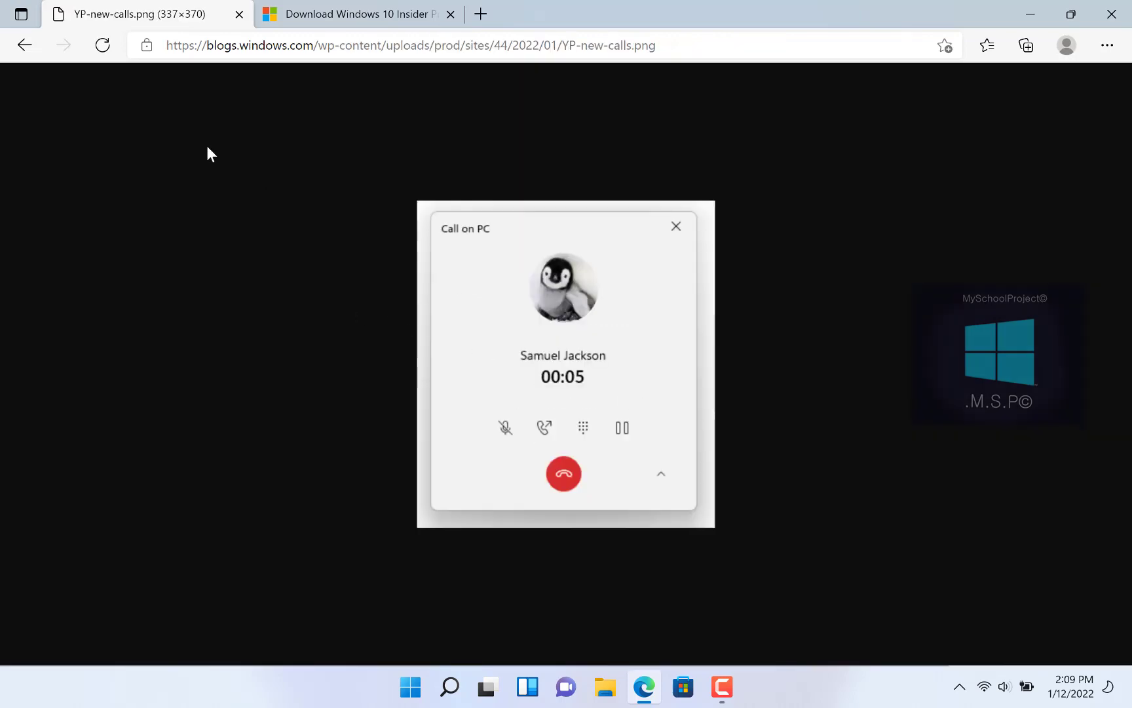
click(25, 46)
- Read the For developers section of the blog post, covering the Windows Insider SDK download and the SDK NuGet packages
scroll(659, 321, down, 5)
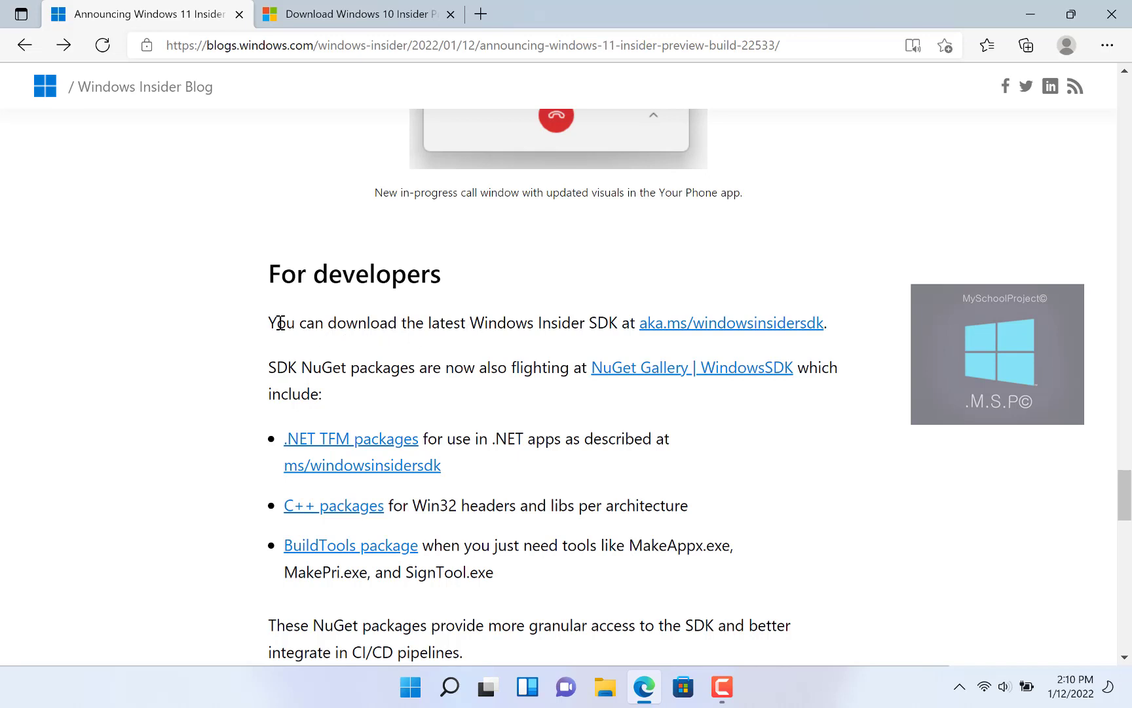
drag(269, 323, 852, 323)
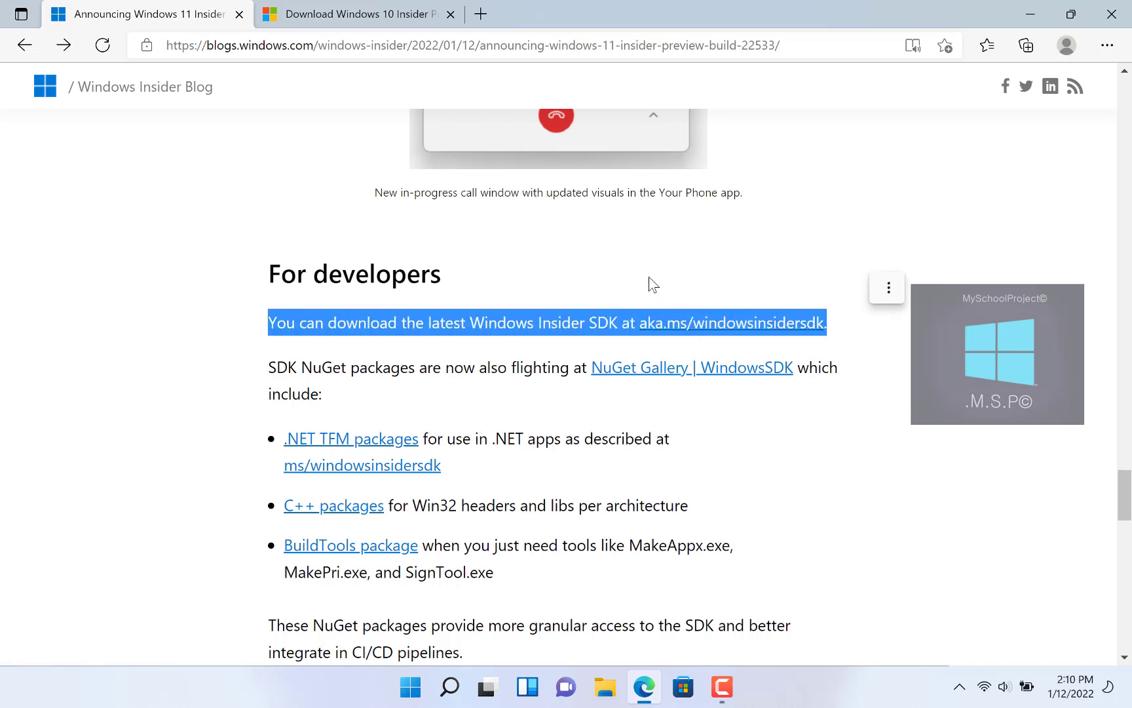
click(651, 283)
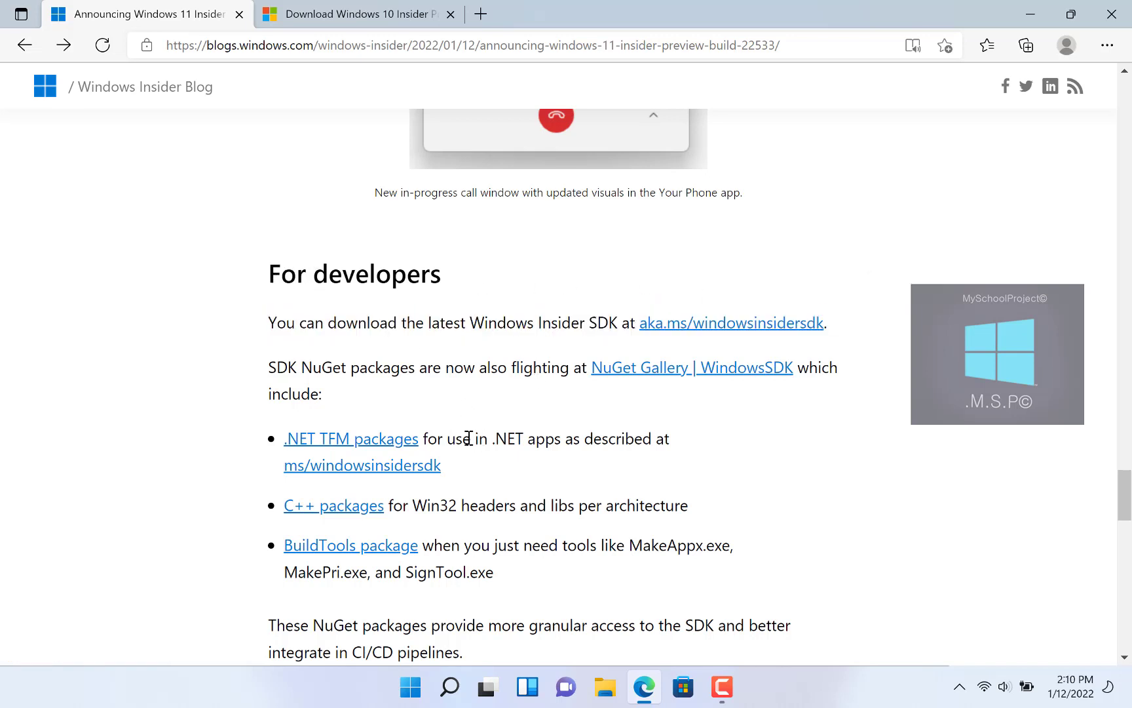
drag(268, 274, 451, 280)
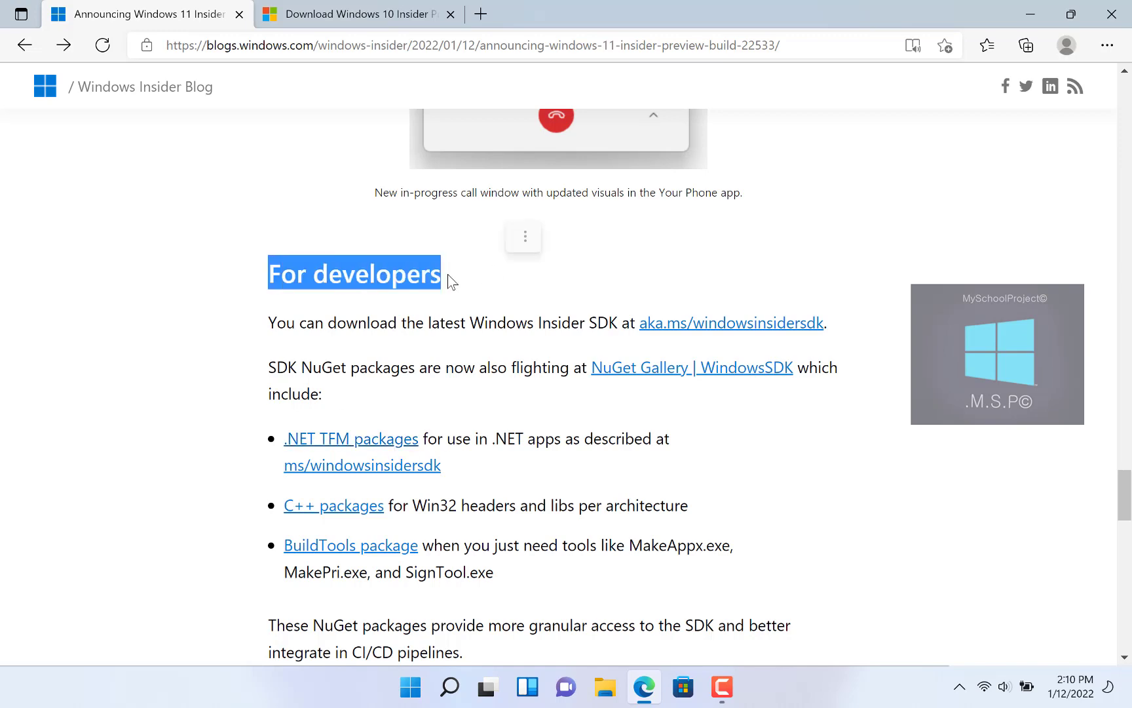
click(337, 302)
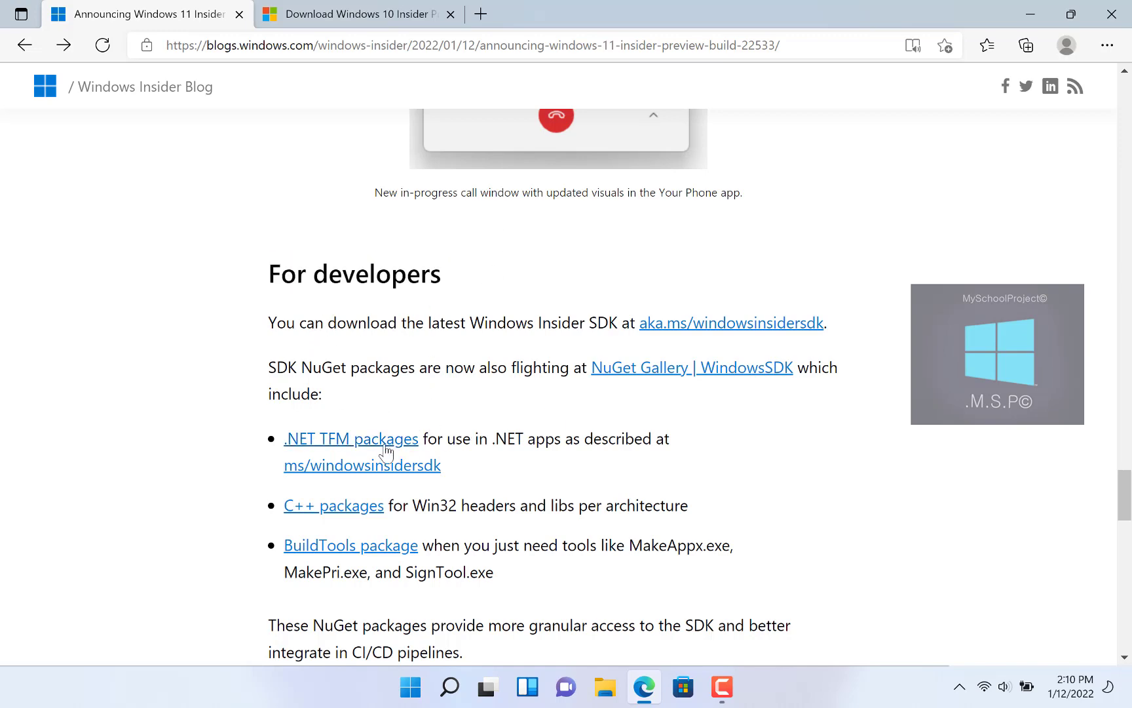
scroll(452, 459, down, 3)
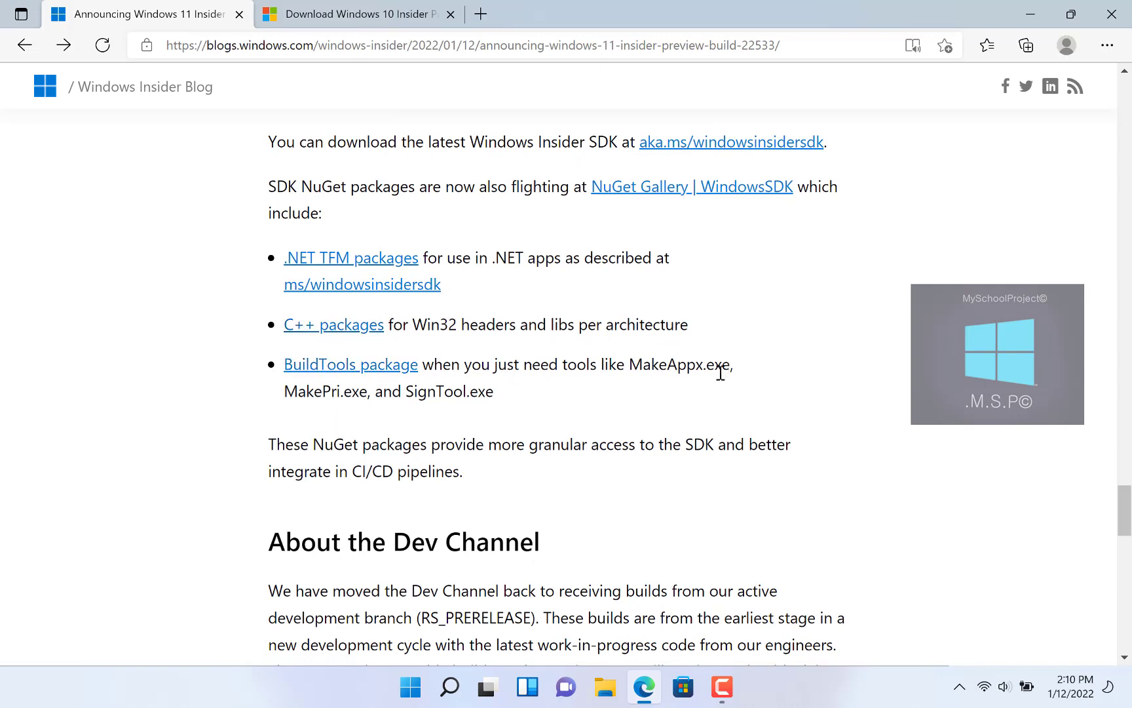
- Read the About the Dev Channel and Important Insider Links sections through to the sign-off at the end of the post
scroll(720, 373, down, 6)
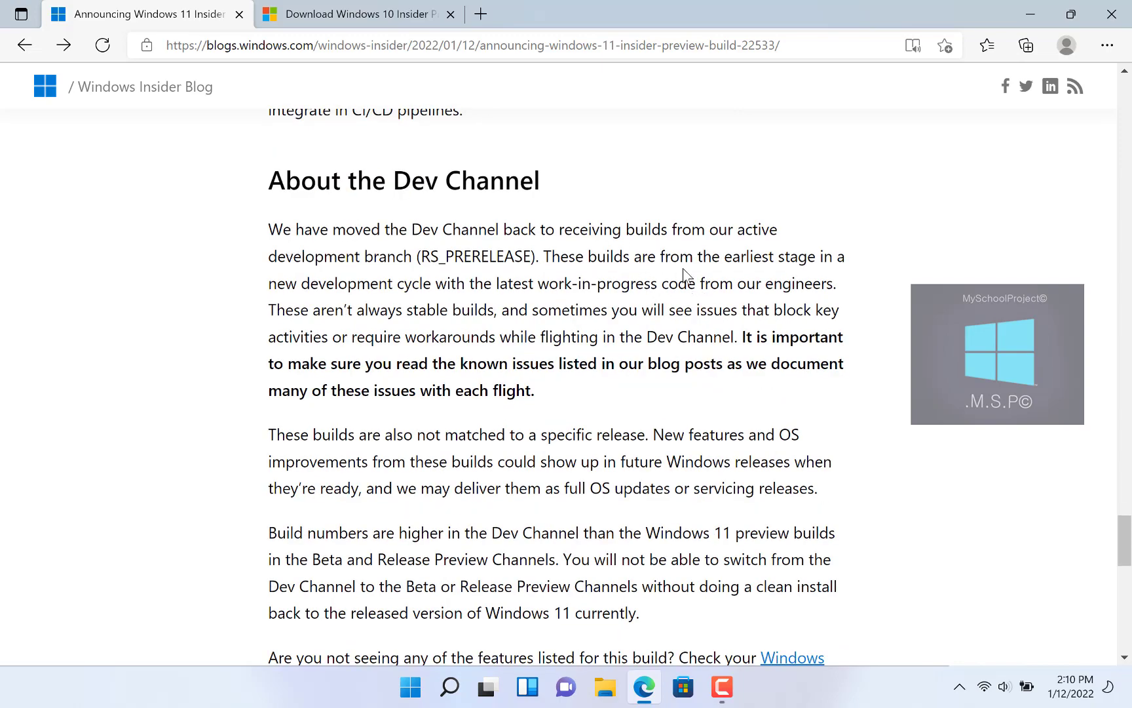
scroll(697, 268, down, 10)
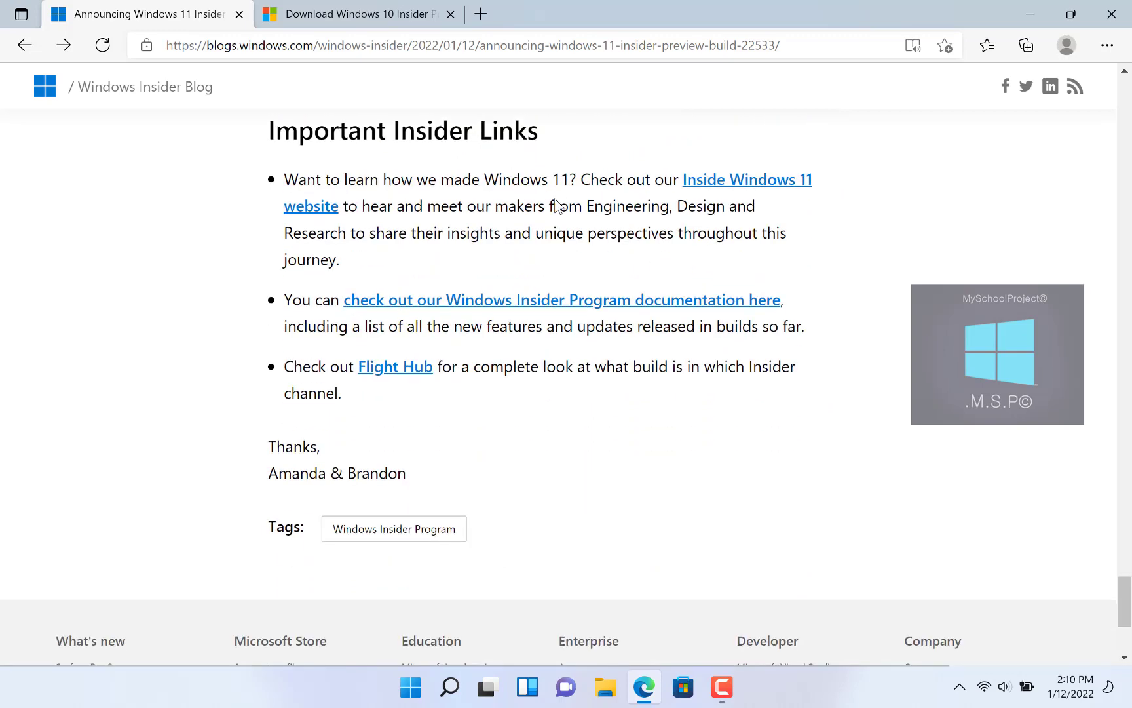
scroll(777, 257, down, 1)
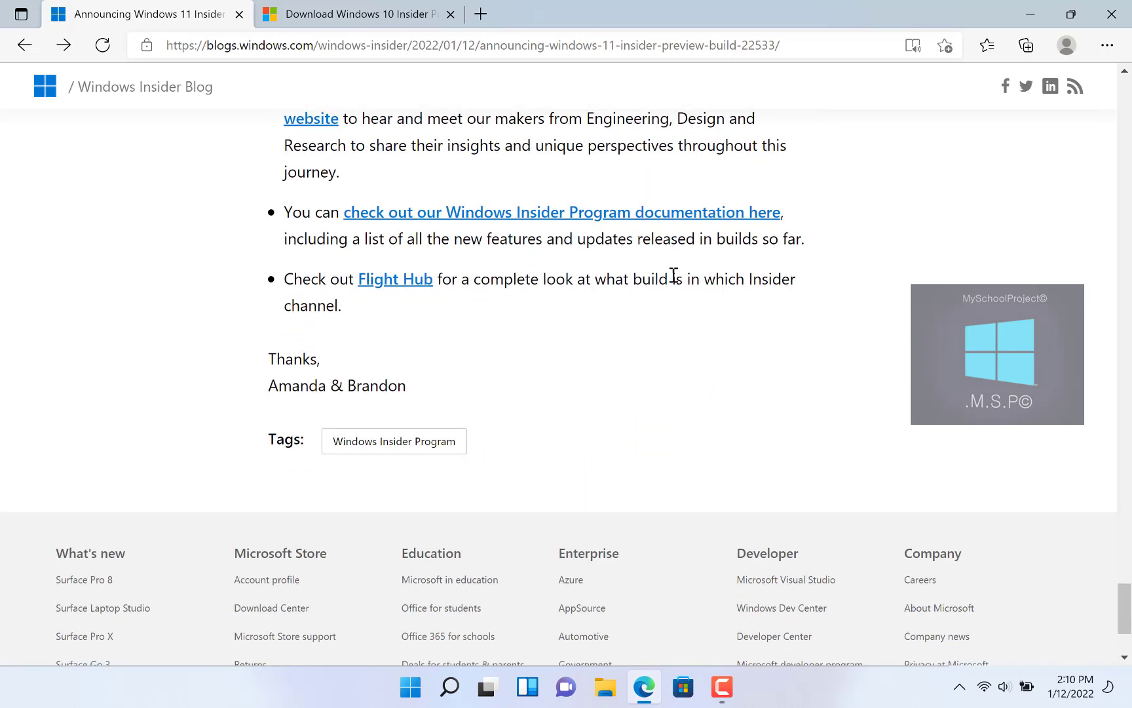
triple_click(352, 378)
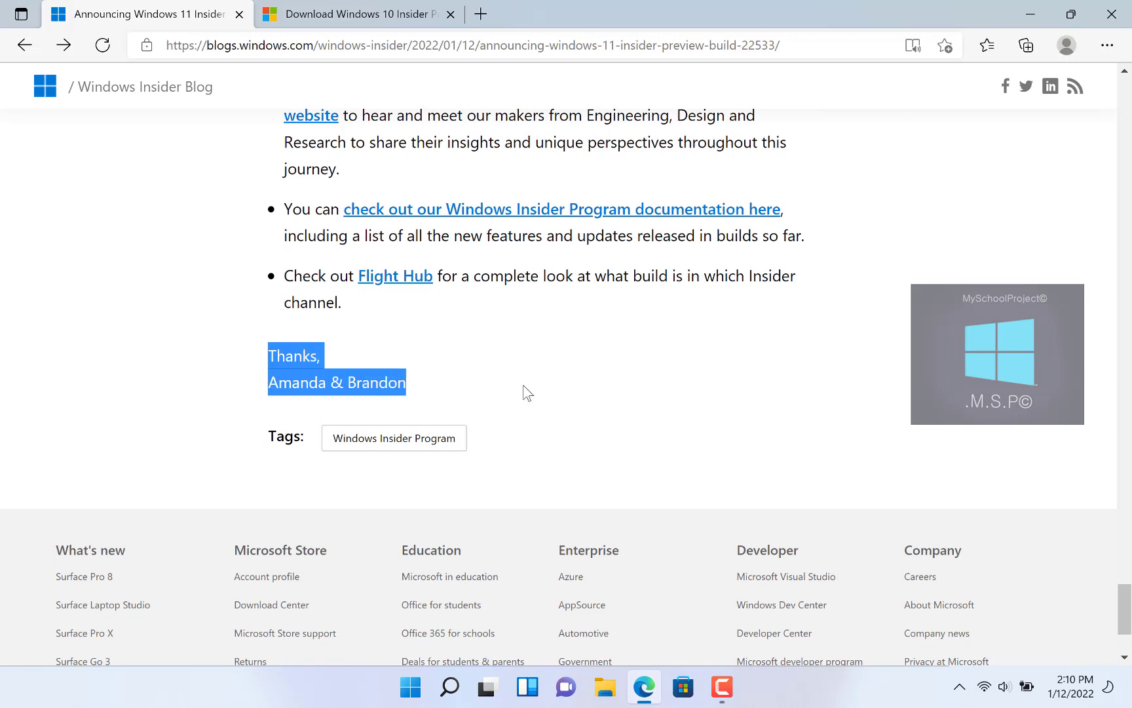
click(640, 387)
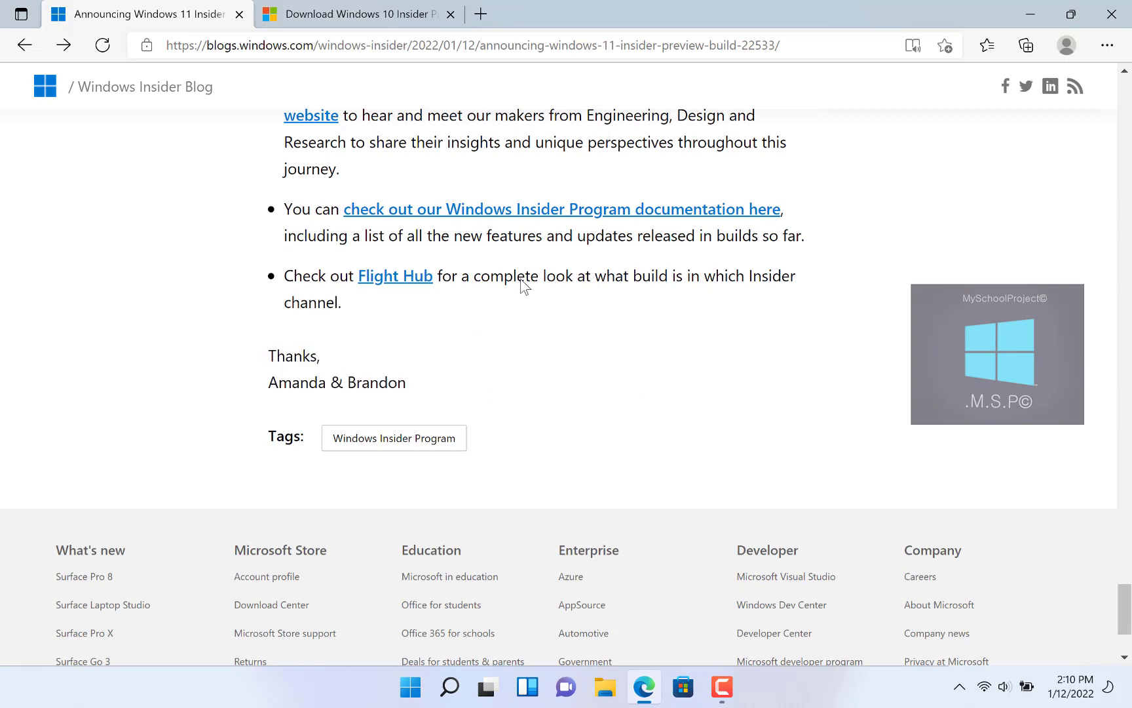
- View the Windows Insider Preview Downloads page, close it, and close the browser
click(393, 13)
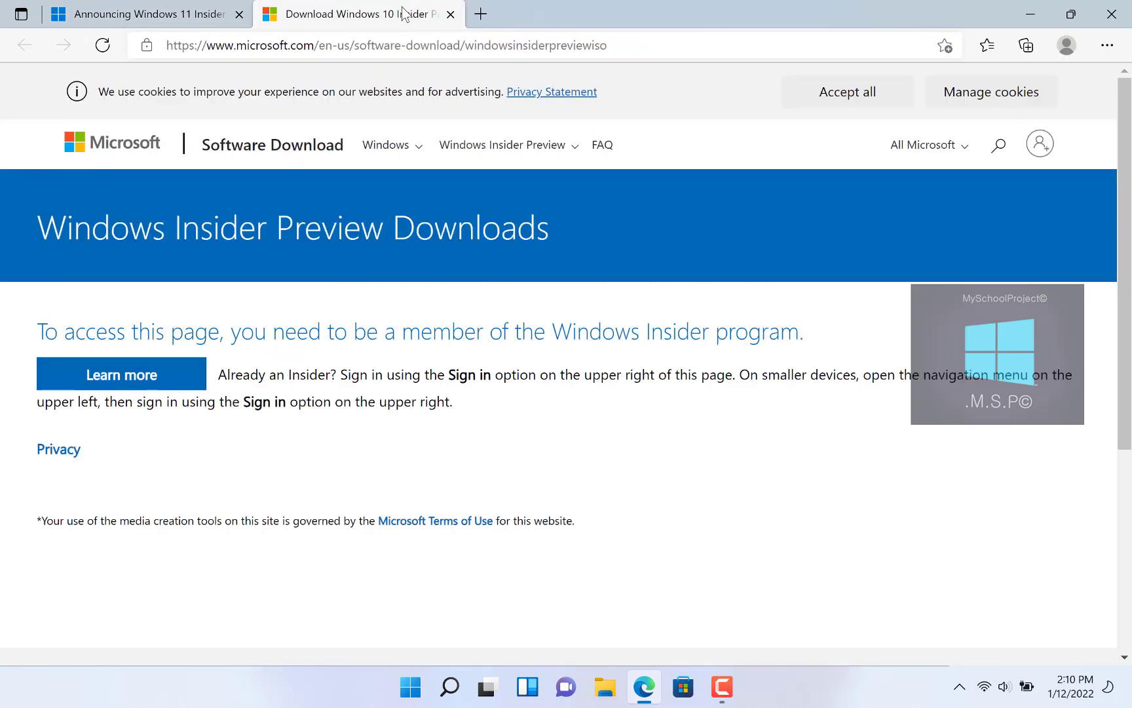
click(450, 14)
click(1111, 13)
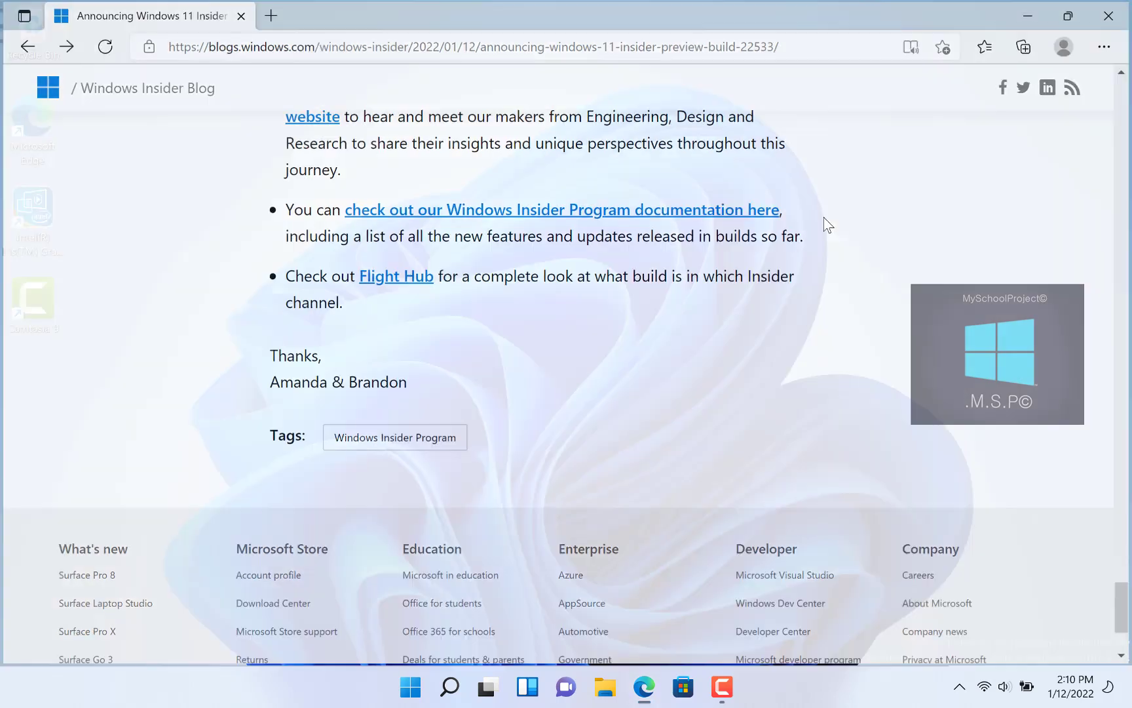
- Run winver to check the installed Windows version and build, and move the About Windows dialog clear of the desktop icons
click(443, 666)
text(winver)
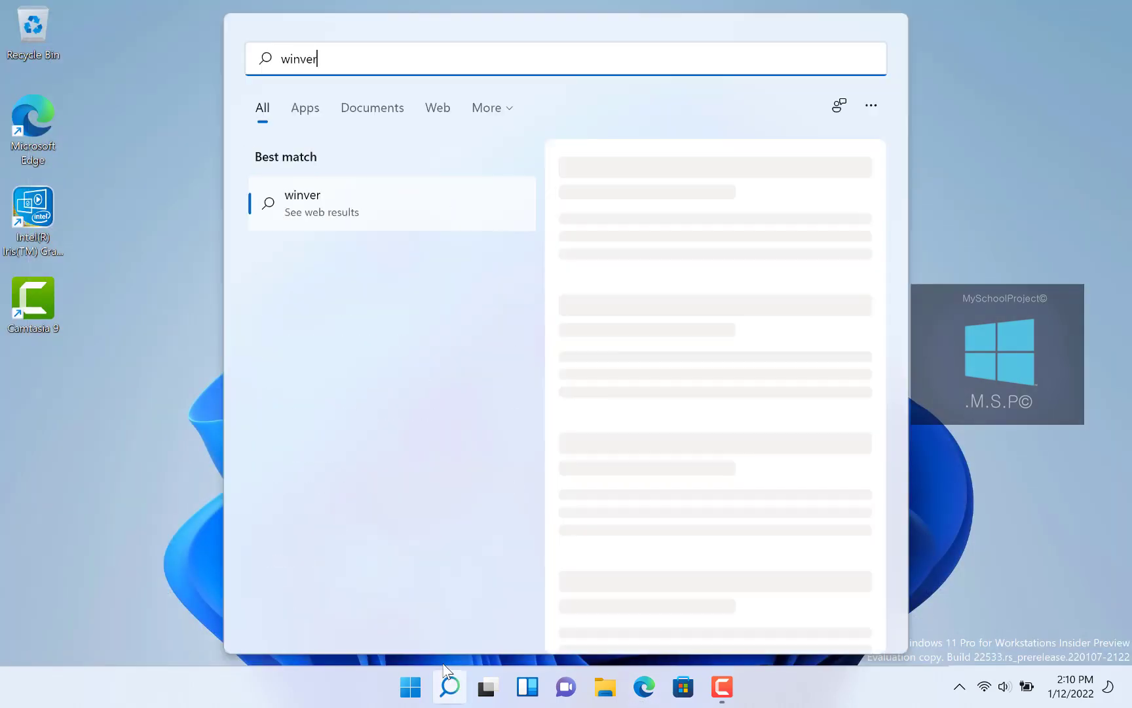
key(Return)
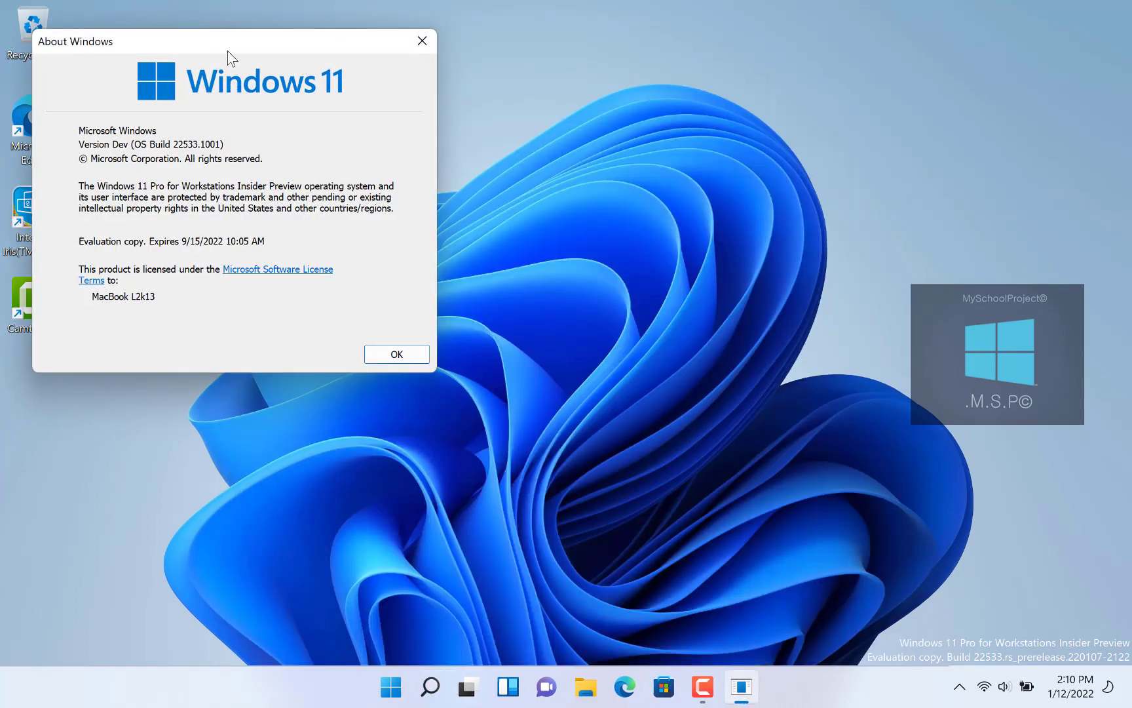
drag(239, 42, 305, 52)
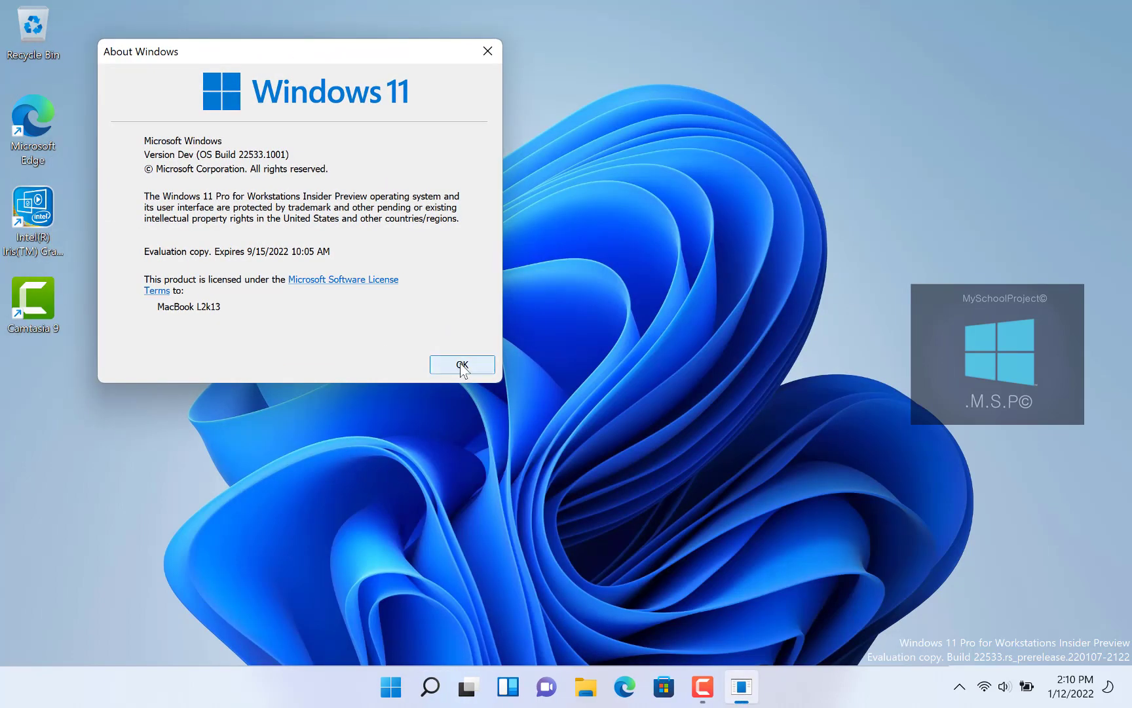